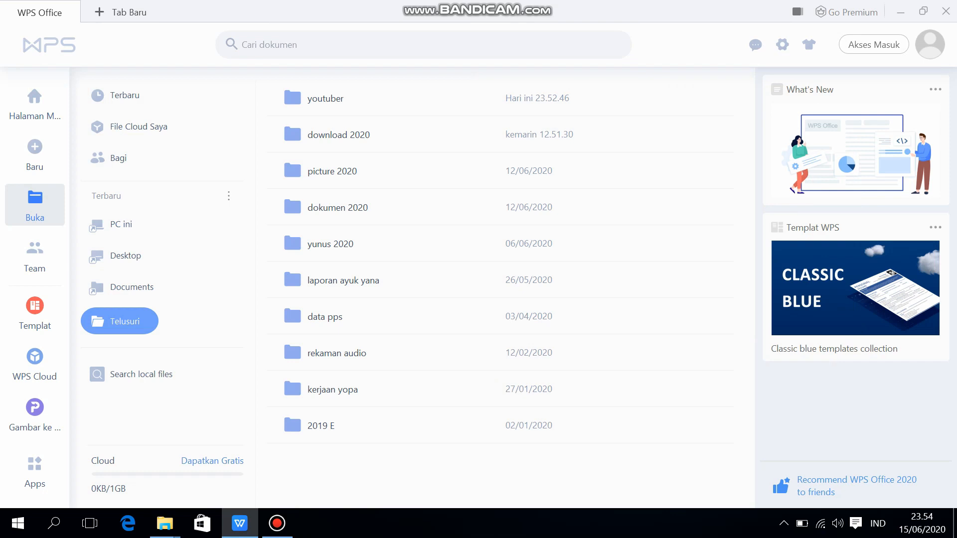
Open the presentation file stored in the youtuber folder
{"action": "double_click", "coordinate": [325, 99]}
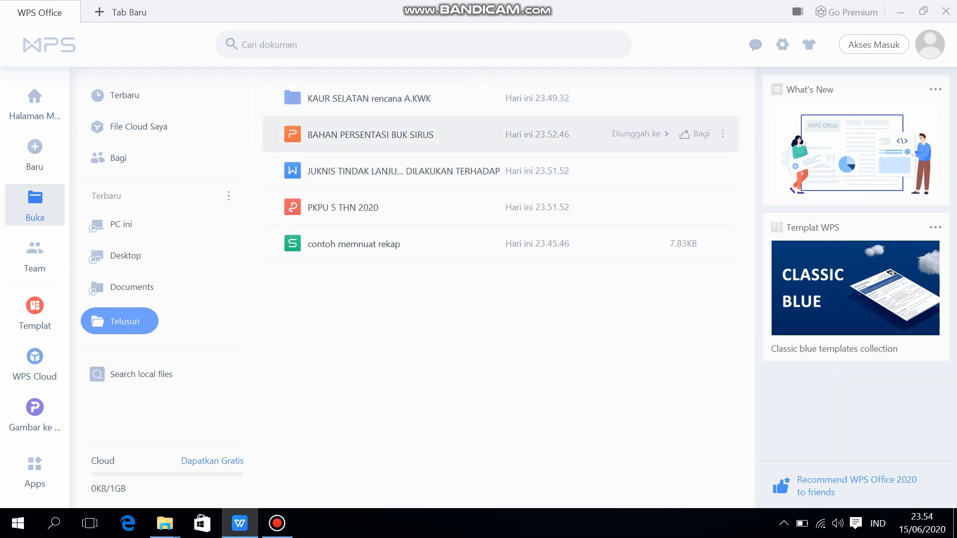
{"action": "left_click", "coordinate": [370, 135]}
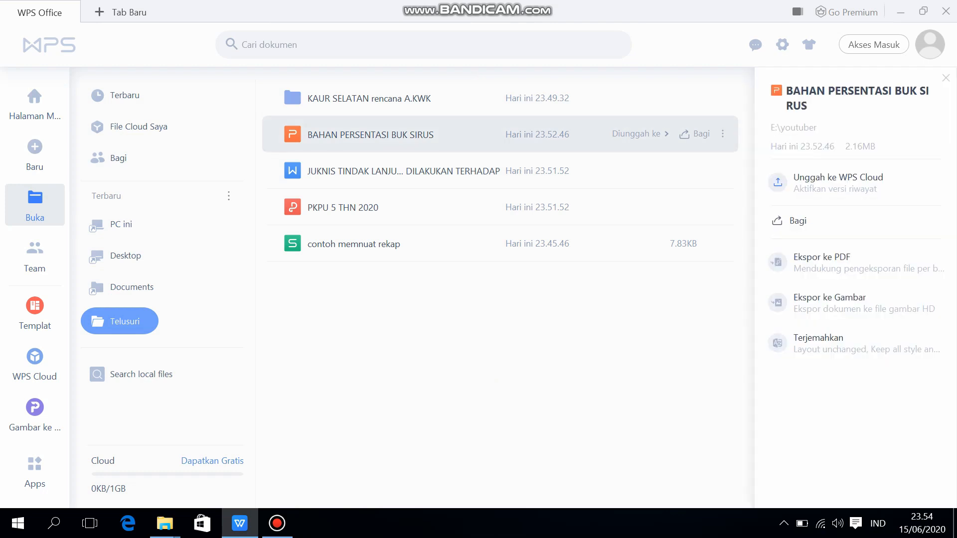
{"action": "double_click", "coordinate": [370, 135]}
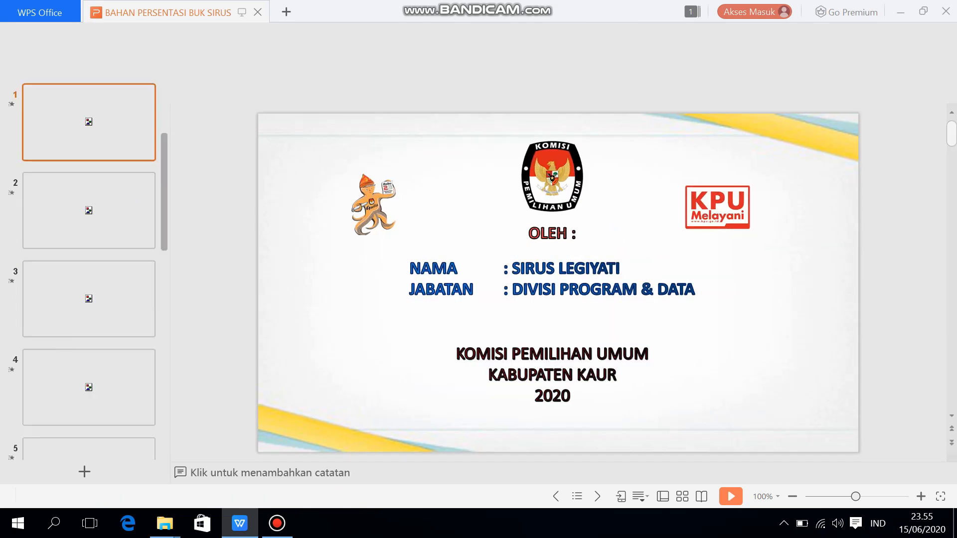
Open the JUKNIS TINDAK LANJUT document and the PKPU 5 THN 2020 PDF from the same folder
{"action": "left_click", "coordinate": [40, 12]}
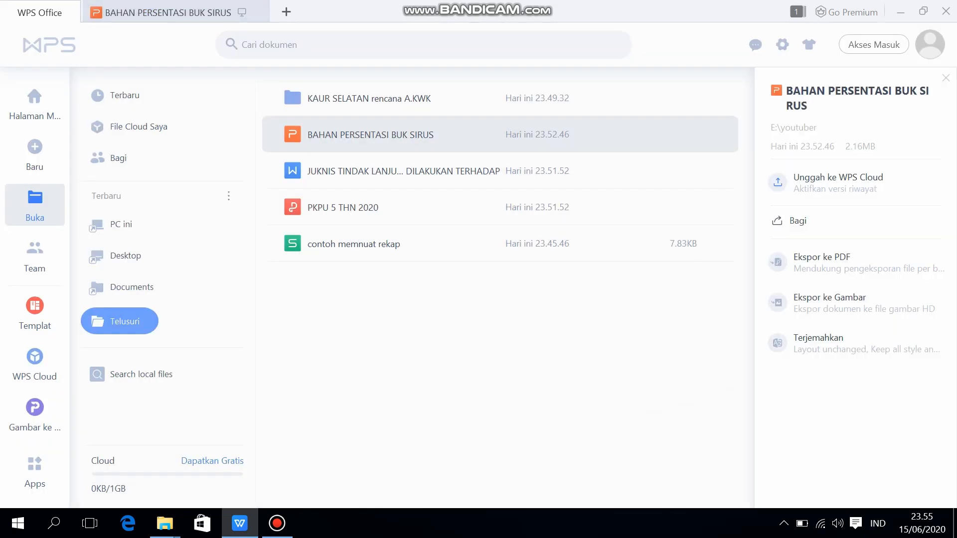
{"action": "left_click", "coordinate": [379, 171]}
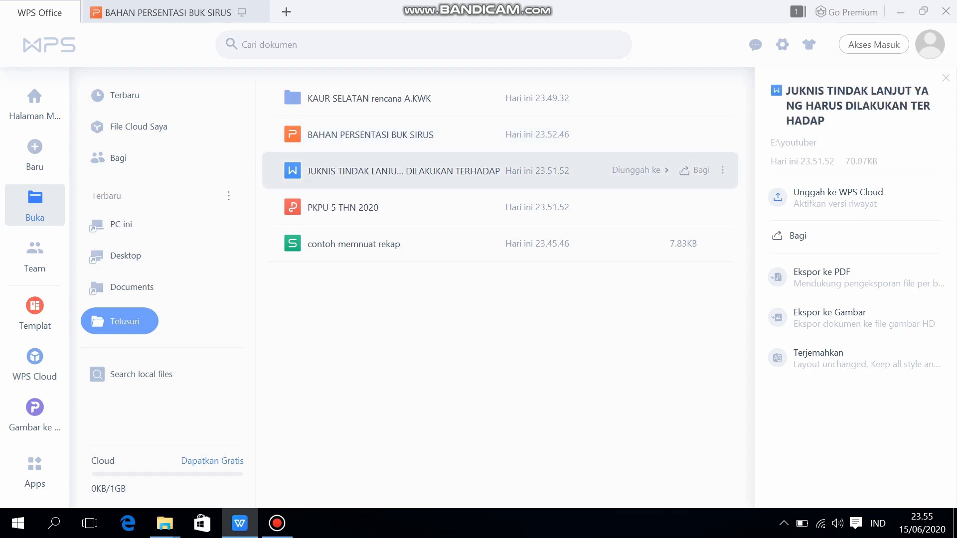
{"action": "double_click", "coordinate": [379, 171]}
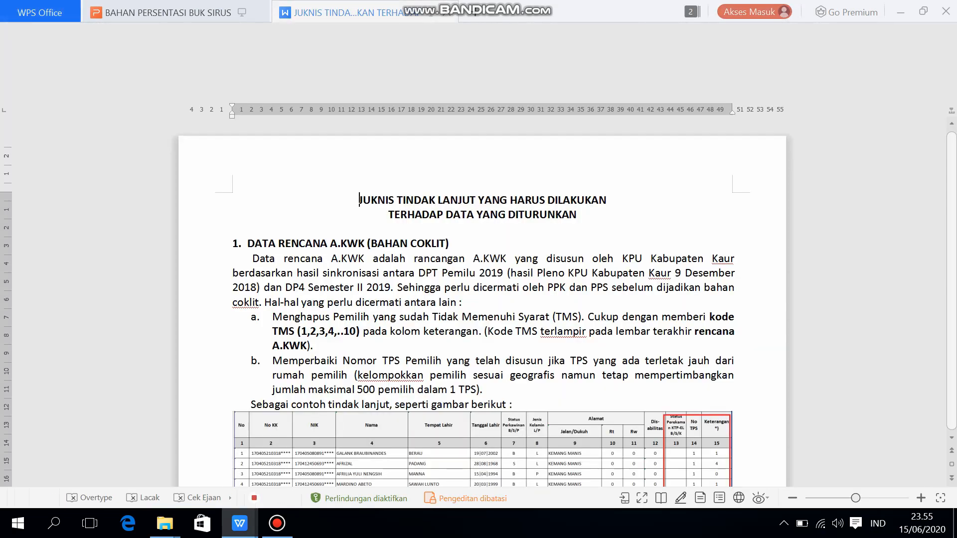
{"action": "left_click", "coordinate": [40, 12]}
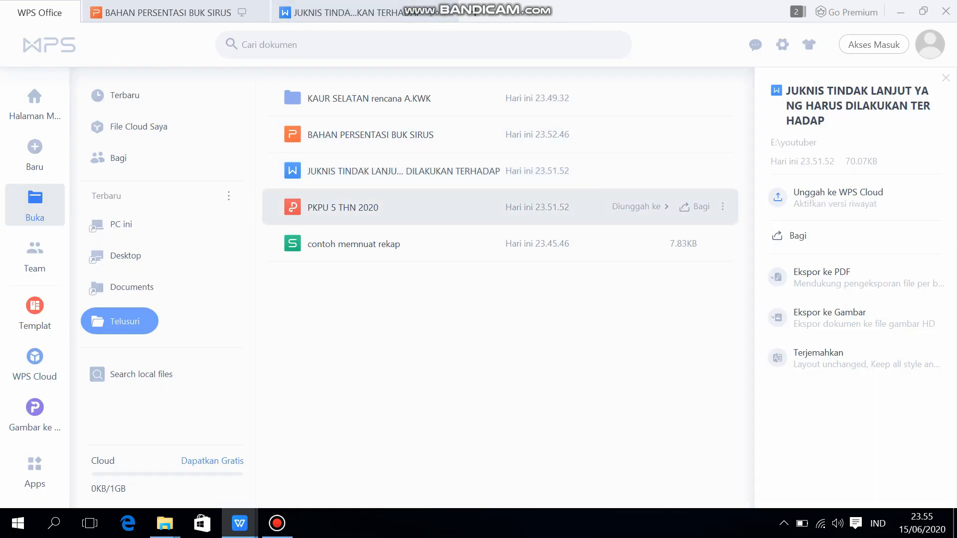
{"action": "double_click", "coordinate": [349, 207]}
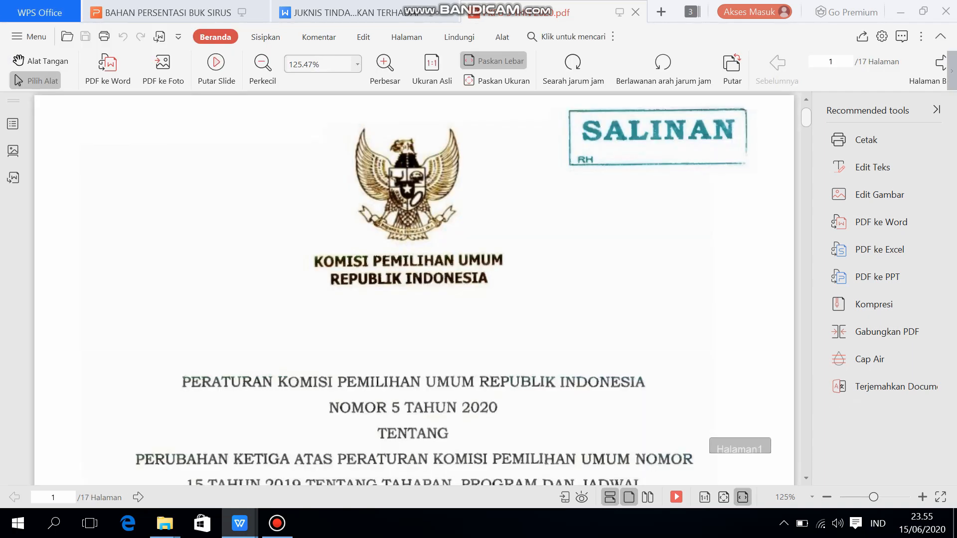
Return to the youtuber folder's file list and open the contoh memnuat rekap spreadsheet
{"action": "left_click", "coordinate": [40, 12]}
{"action": "left_click", "coordinate": [354, 244]}
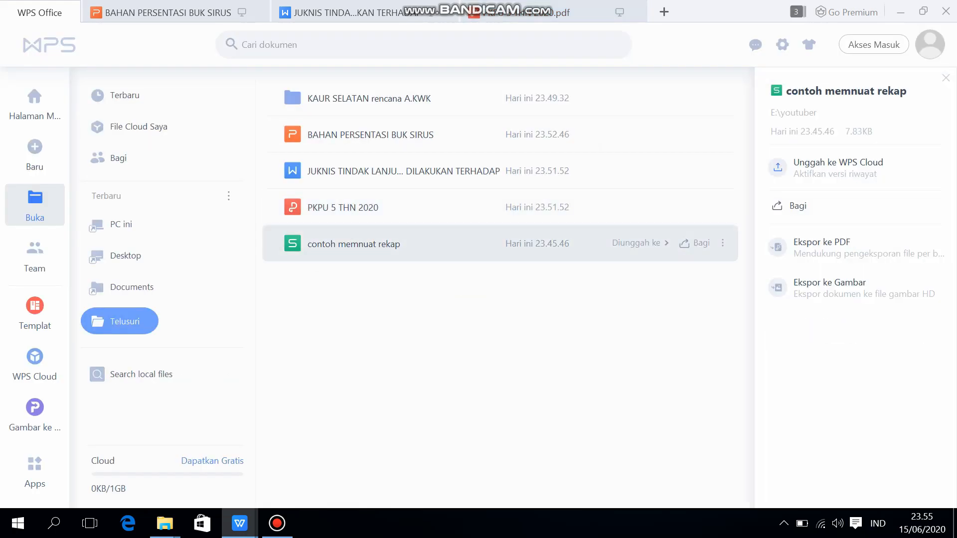
{"action": "double_click", "coordinate": [354, 244]}
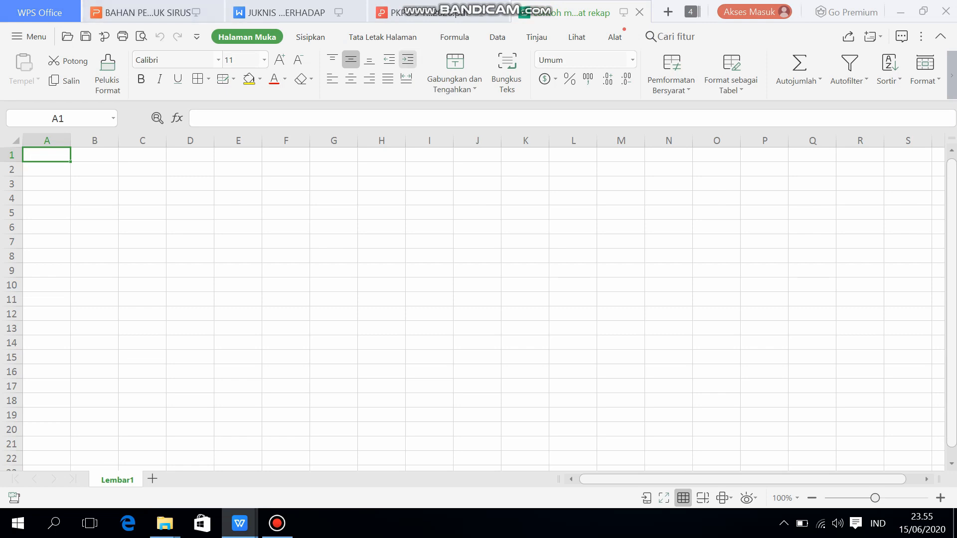
Go back to the open presentation and page through its slides up to slide 5
{"action": "left_click", "coordinate": [140, 13]}
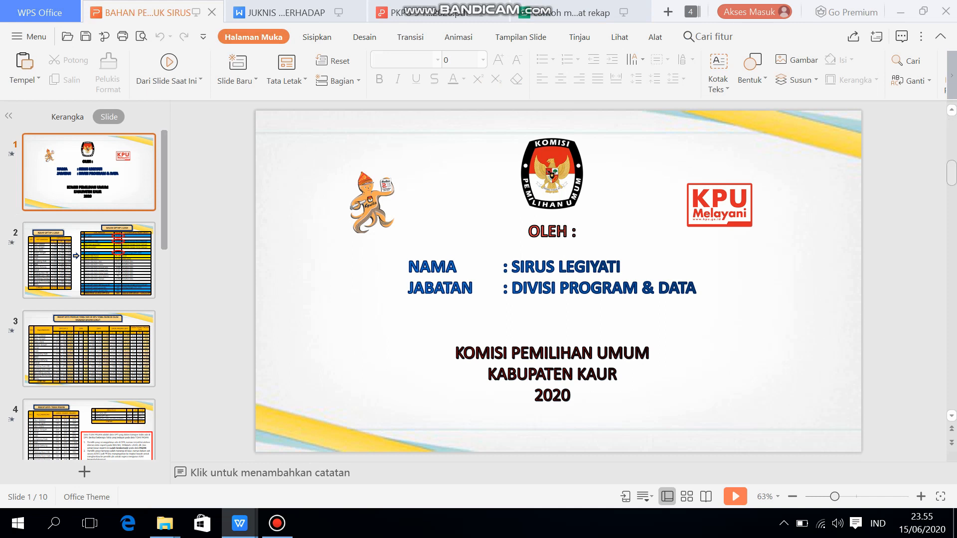
{"action": "left_click", "coordinate": [89, 265]}
{"action": "left_click", "coordinate": [88, 348]}
{"action": "key", "text": "Down"}
{"action": "key", "text": "Down"}
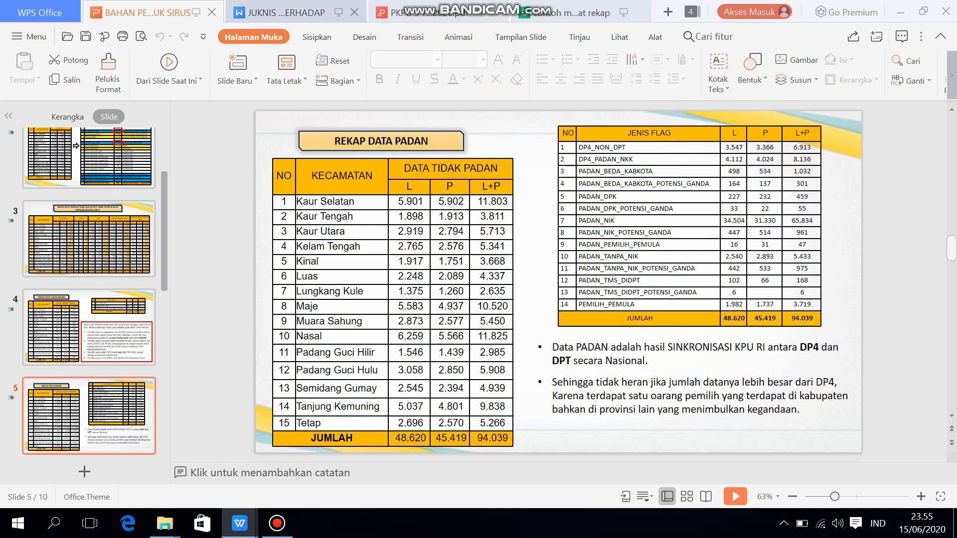
Look over the opening text of the JUKNIS document, the PKPU 5 THN 2020 PDF and the contoh memnuat rekap spreadsheet
{"action": "left_click", "coordinate": [279, 12]}
{"action": "left_click", "coordinate": [483, 226]}
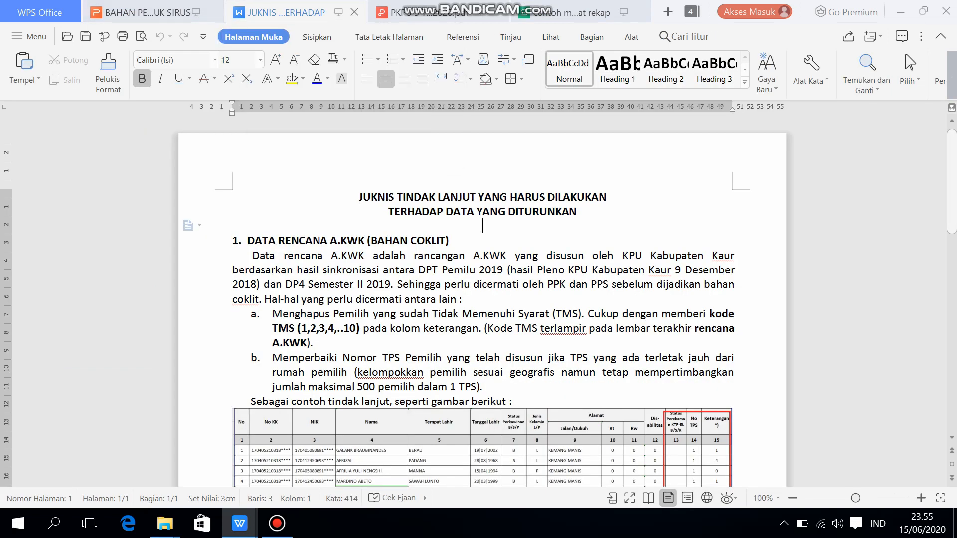
{"action": "key", "text": "Down"}
{"action": "key", "text": "Down"}
{"action": "key", "text": "Down"}
{"action": "key", "text": "Down"}
{"action": "key", "text": "Down"}
{"action": "key", "text": "Down"}
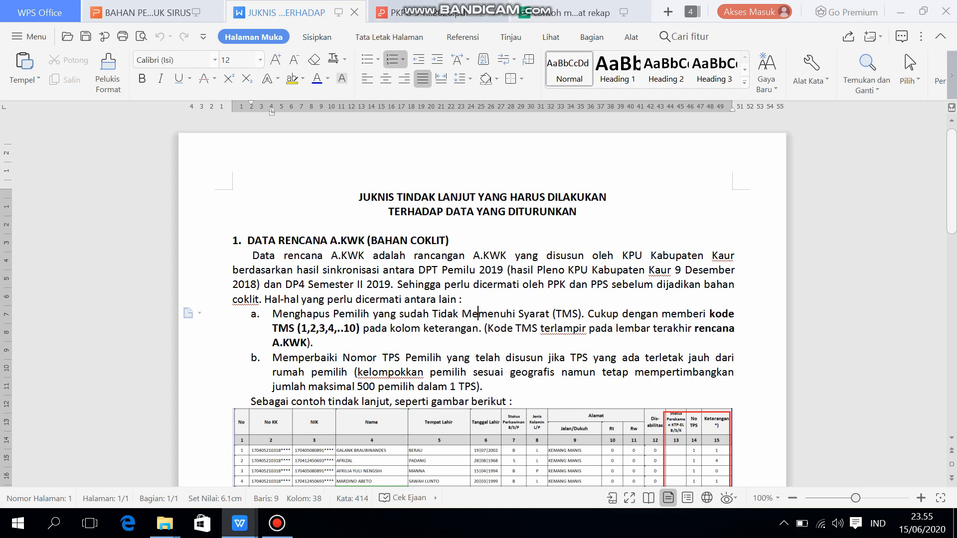
{"action": "left_click", "coordinate": [429, 13]}
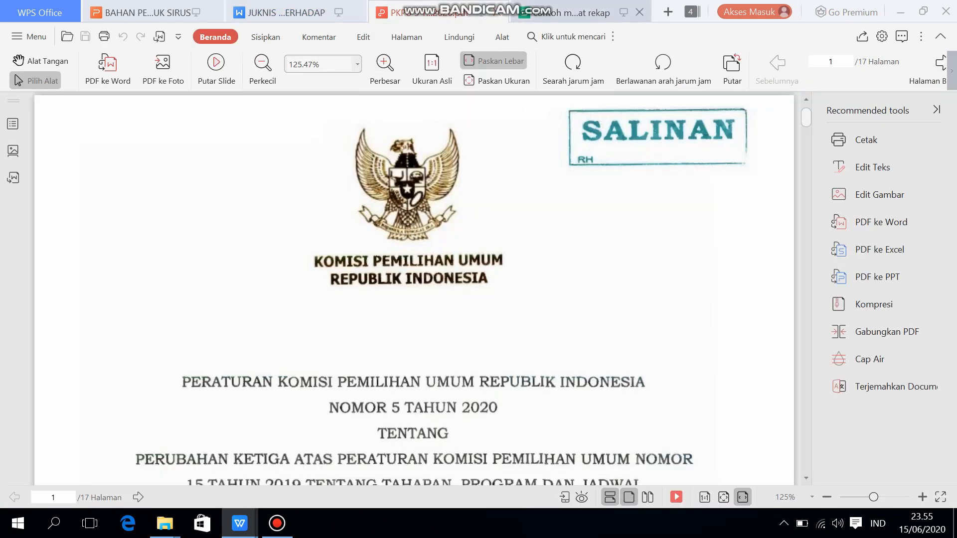
{"action": "left_click", "coordinate": [568, 12]}
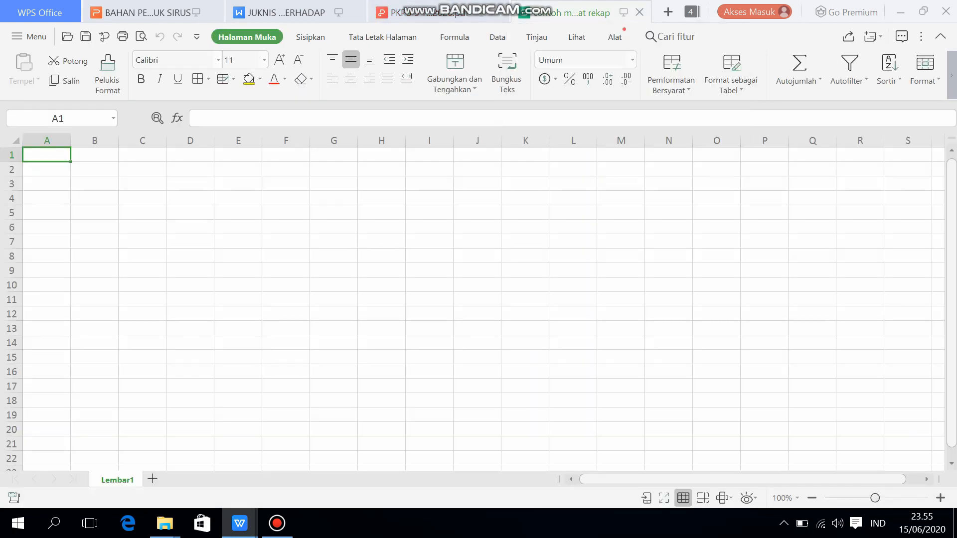
Preview the four open files and switch between them, ending on the presentation
{"action": "mouse_move", "coordinate": [240, 523]}
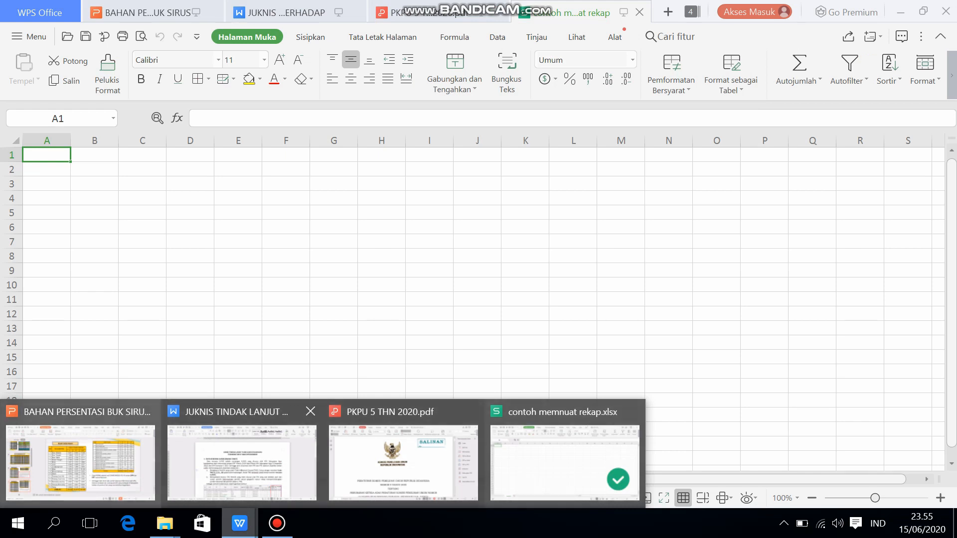
{"action": "mouse_move", "coordinate": [80, 458]}
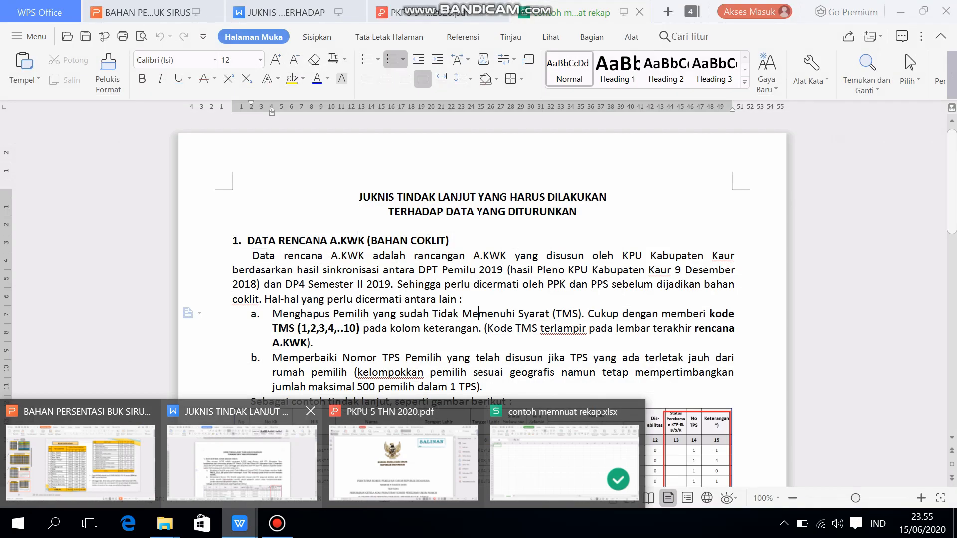
{"action": "left_click", "coordinate": [242, 463]}
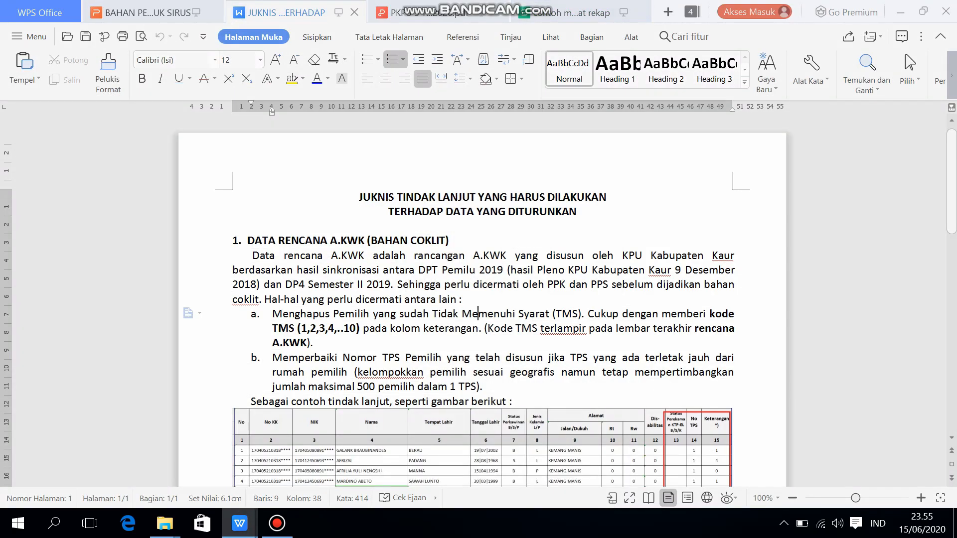
{"action": "left_click", "coordinate": [430, 13]}
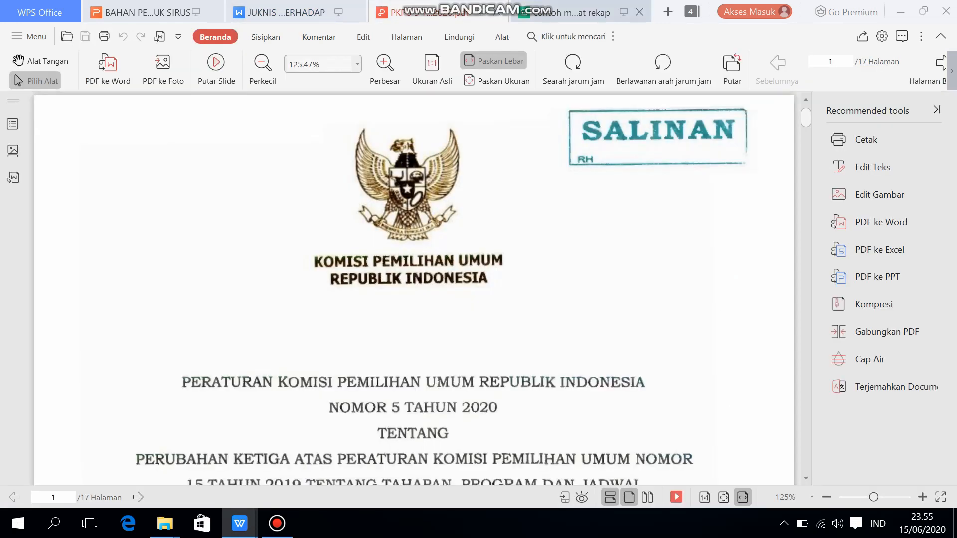
{"action": "left_click", "coordinate": [569, 12]}
{"action": "left_click", "coordinate": [438, 12]}
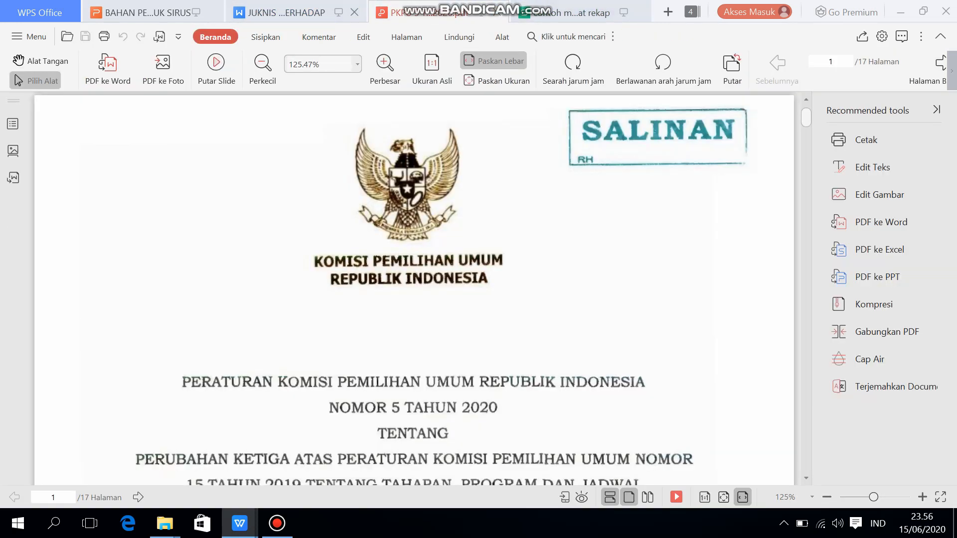
{"action": "left_click", "coordinate": [284, 13]}
{"action": "left_click", "coordinate": [149, 12]}
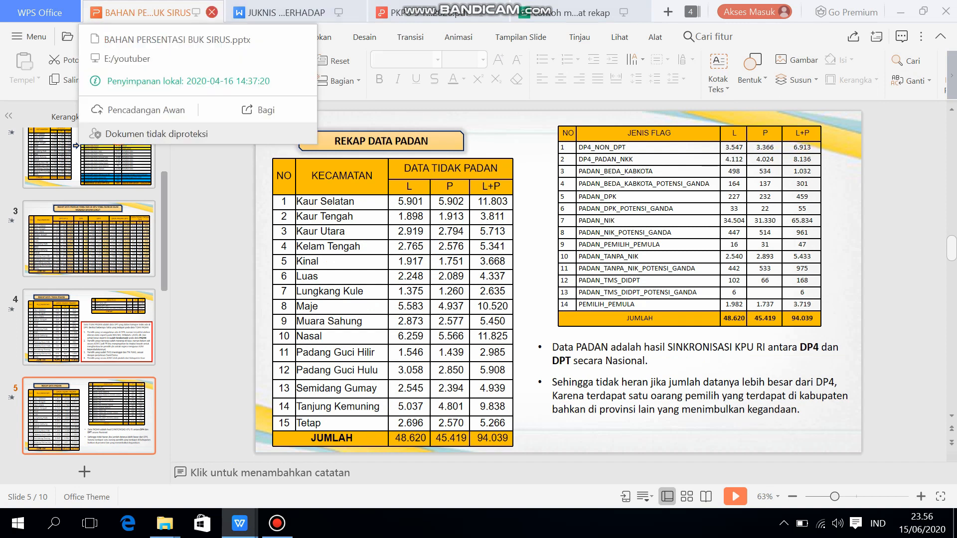
Close the presentation, the JUKNIS document, the PKPU 5 THN 2020 PDF and the contoh memnuat rekap spreadsheet
{"action": "left_click", "coordinate": [212, 13]}
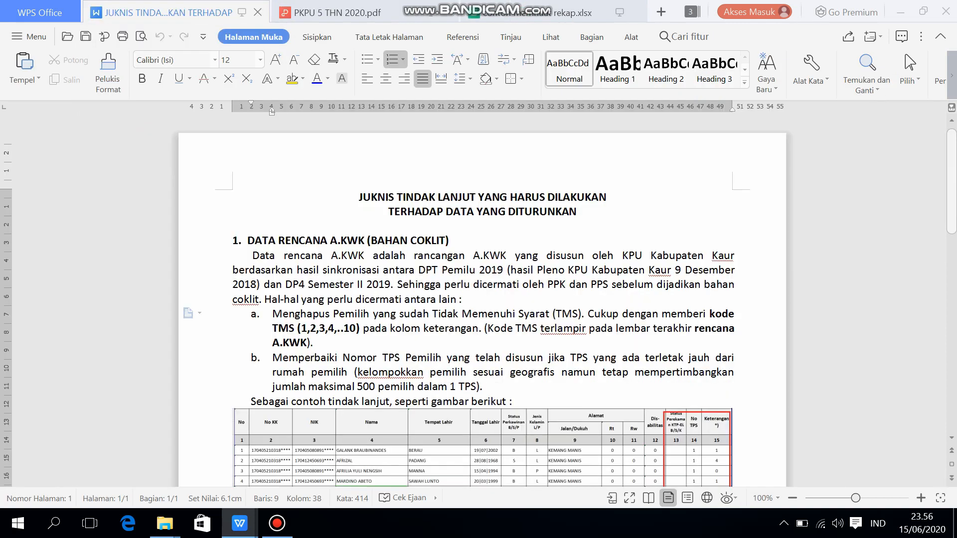
{"action": "left_click", "coordinate": [258, 13]}
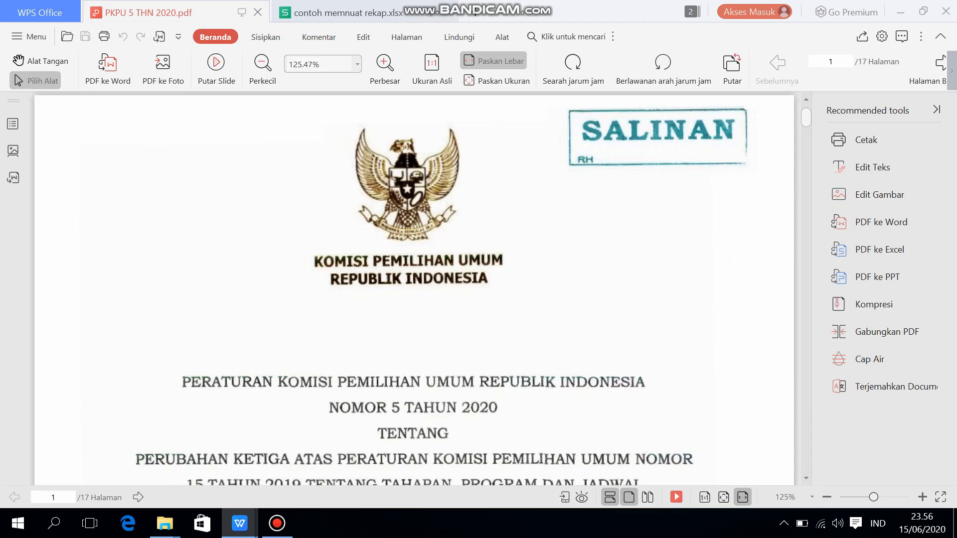
{"action": "left_click", "coordinate": [258, 13]}
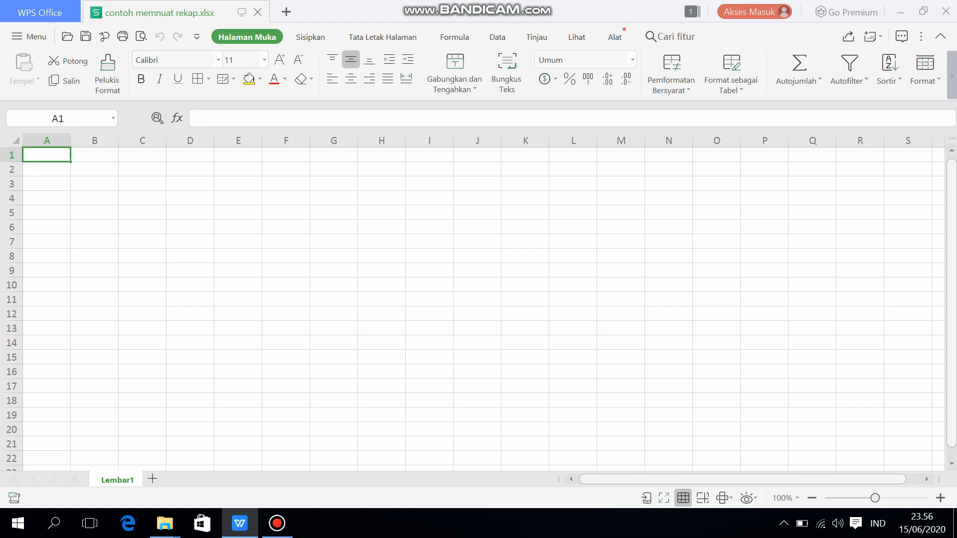
{"action": "left_click", "coordinate": [258, 13]}
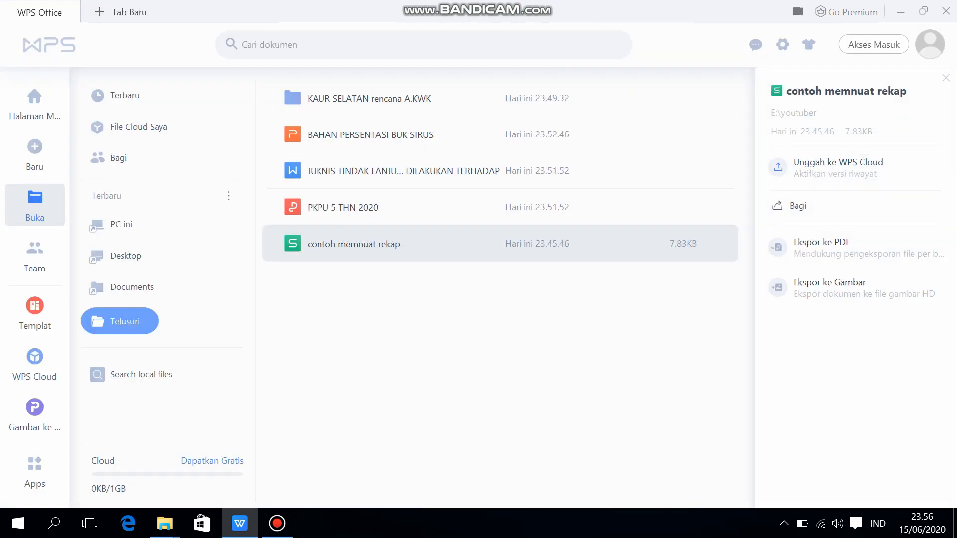
Open the SAWAH JANGKUNG workbook from the KAUR SELATAN rencana A.KWK folder
{"action": "left_click", "coordinate": [369, 99]}
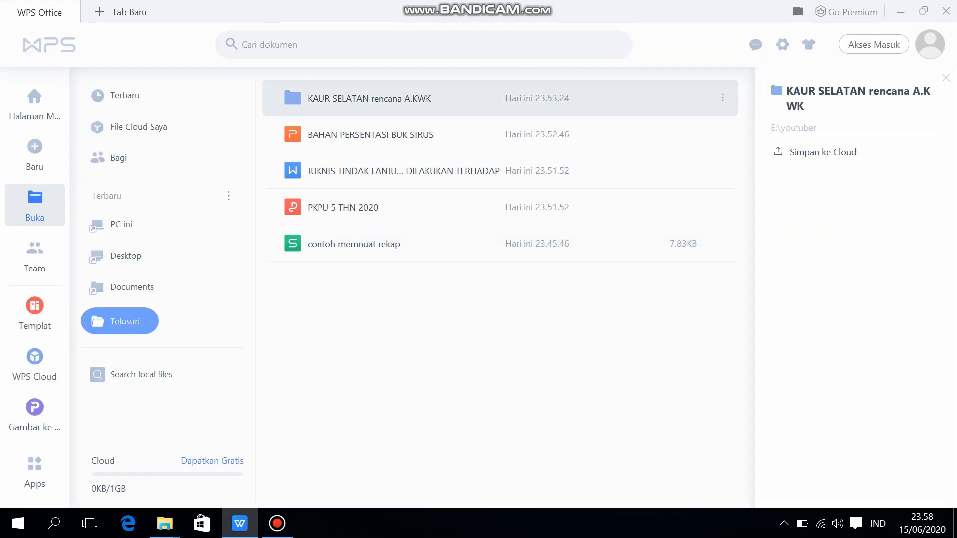
{"action": "double_click", "coordinate": [369, 98]}
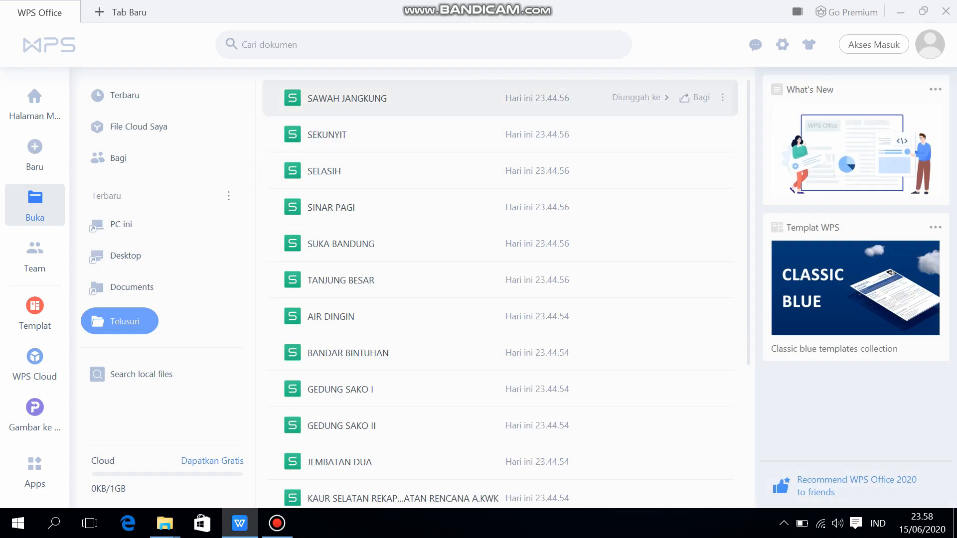
{"action": "double_click", "coordinate": [369, 98]}
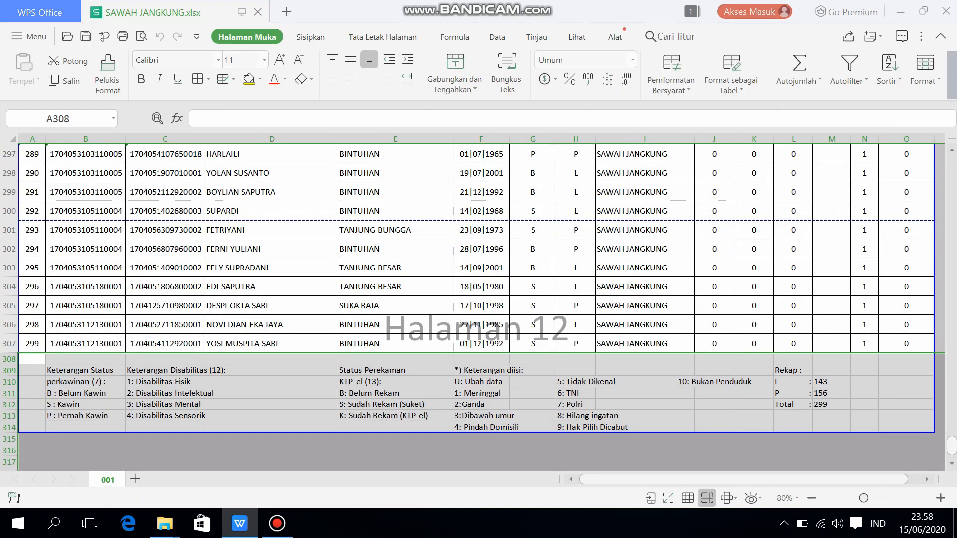
Clear the legend entries for codes 5 to 9 in cells H309:H315 below the voter list
{"action": "left_click_drag", "start_coordinate": [576, 370], "coordinate": [576, 441]}
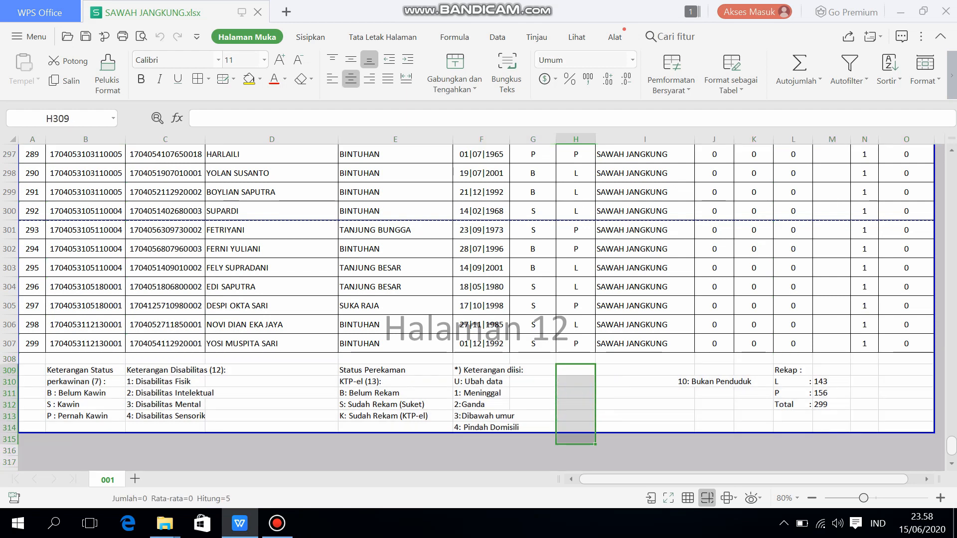
{"action": "key", "text": "Delete"}
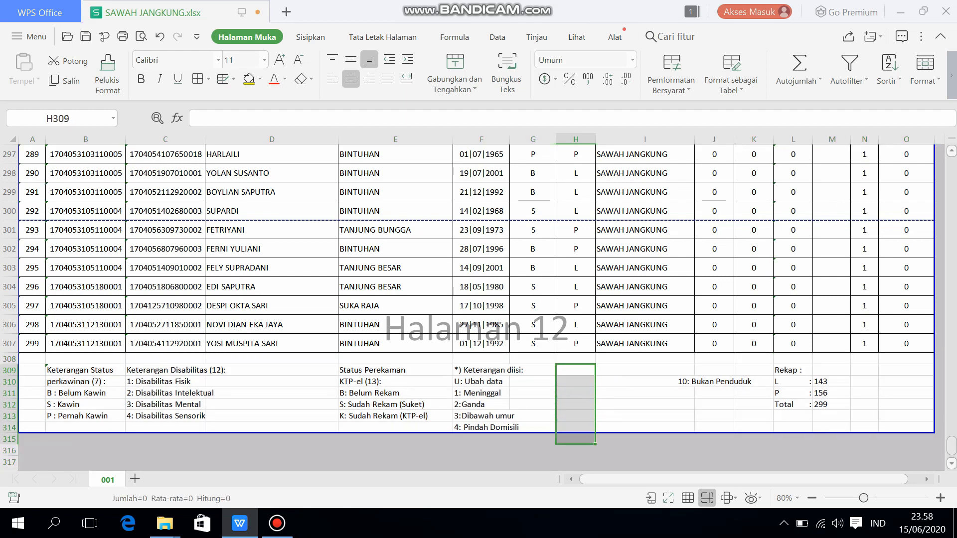
Turn on AutoFilter for the column-number row, row 8, of the voter list
{"action": "scroll", "coordinate": [477, 307], "scroll_direction": "up", "scroll_amount": 20}
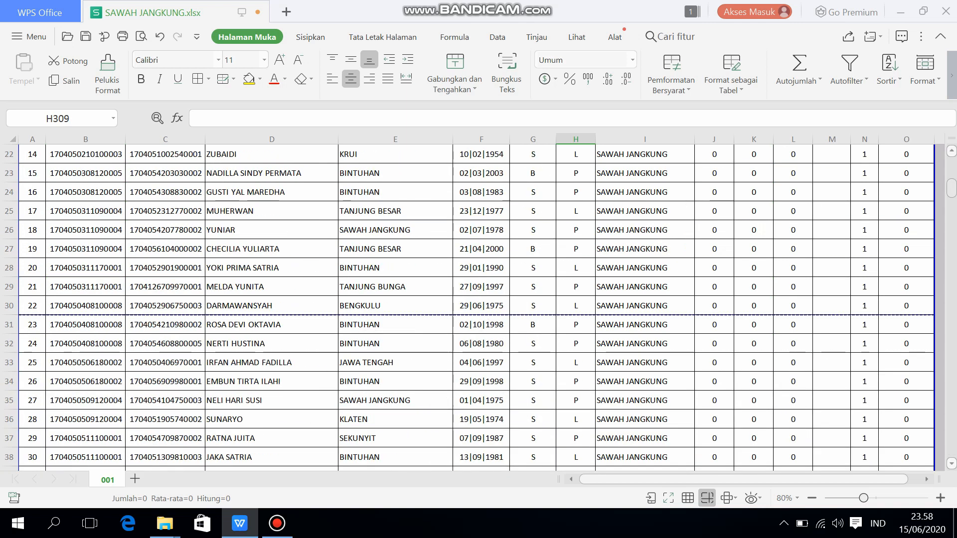
{"action": "scroll", "coordinate": [476, 307], "scroll_direction": "up", "scroll_amount": 7}
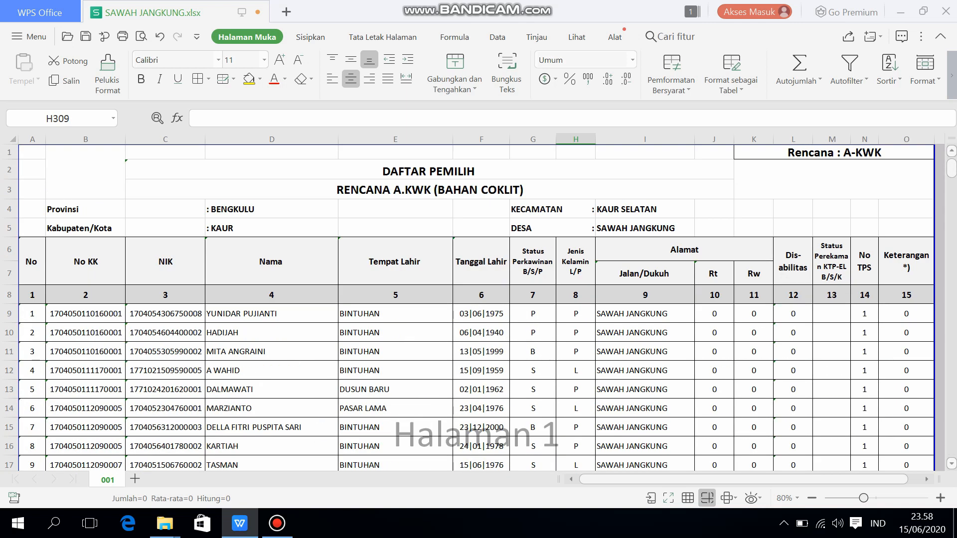
{"action": "scroll", "coordinate": [476, 307], "scroll_direction": "down", "scroll_amount": 1}
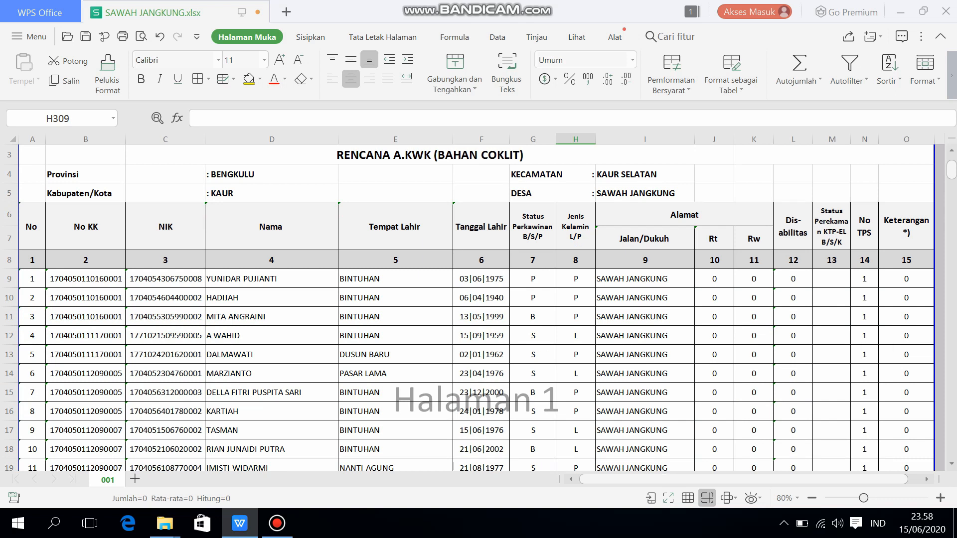
{"action": "left_click", "coordinate": [9, 260]}
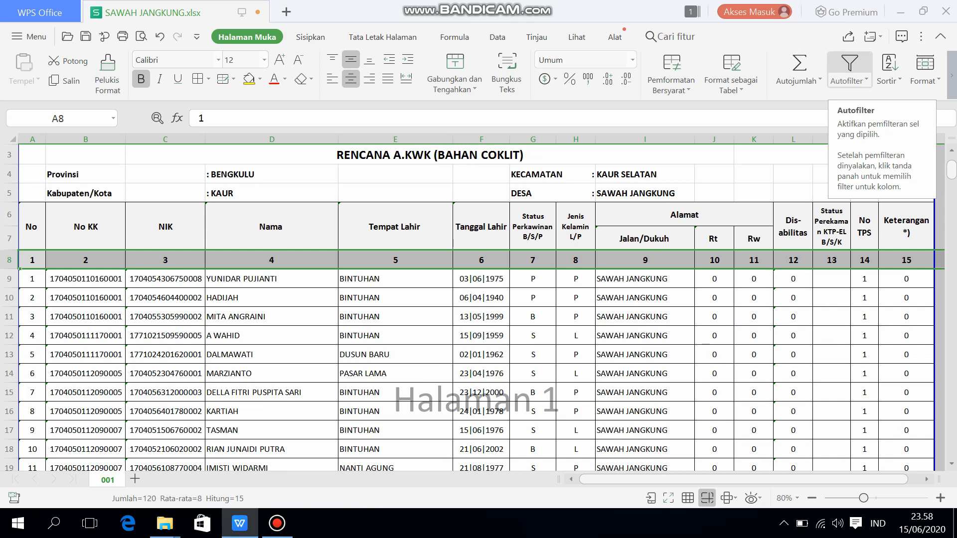
{"action": "left_click", "coordinate": [849, 67]}
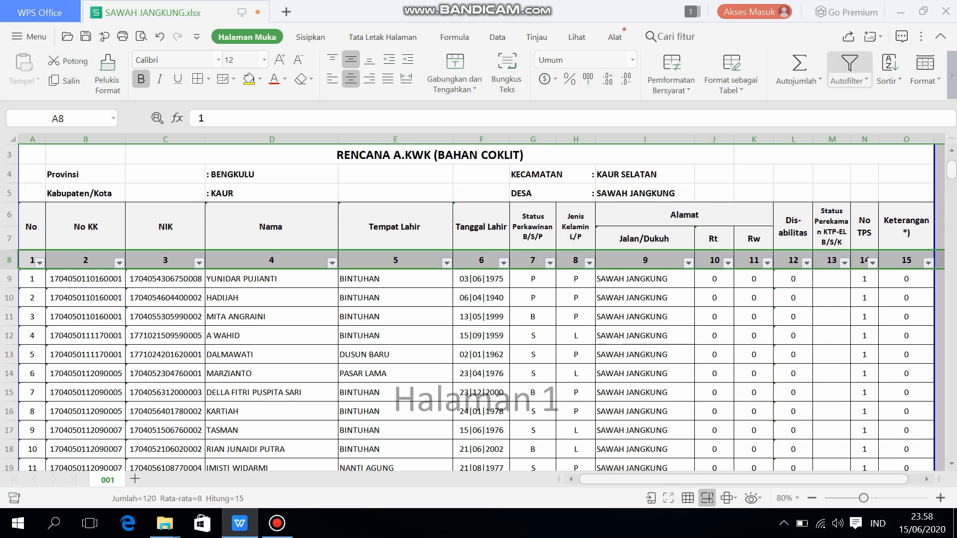
Examine the filter values available for the Jenis Kelamin and Status Perkawinan columns, closing each list without changing it
{"action": "left_click", "coordinate": [590, 263]}
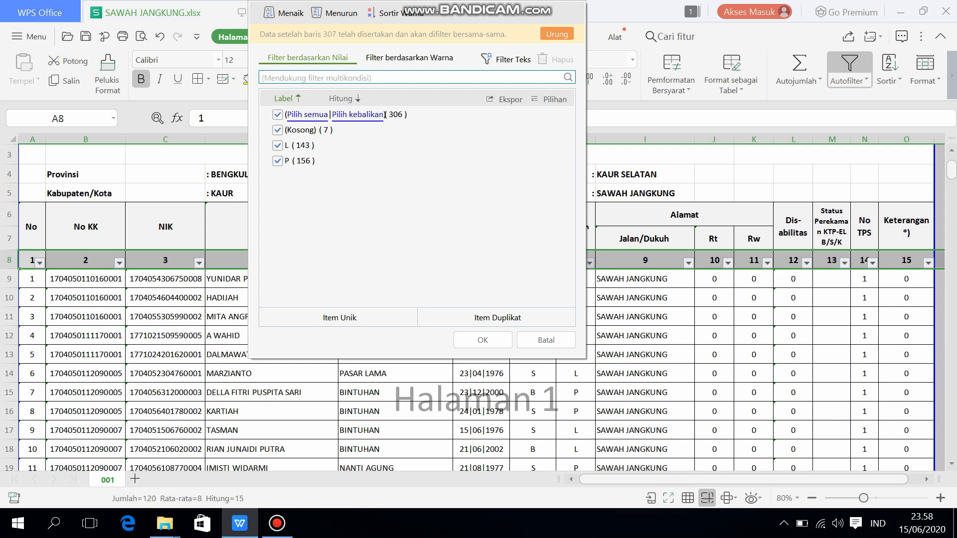
{"action": "left_click", "coordinate": [645, 279]}
{"action": "left_click", "coordinate": [645, 279]}
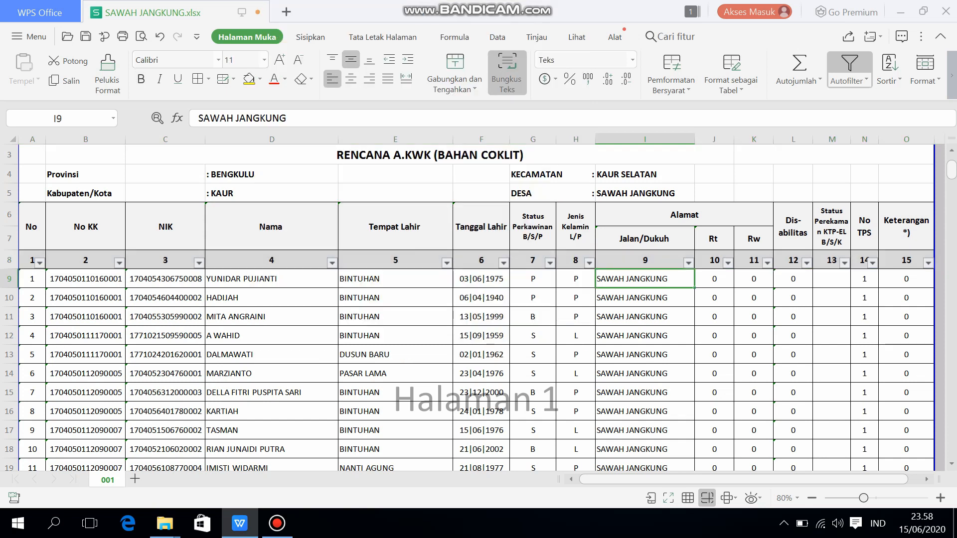
{"action": "left_click", "coordinate": [550, 263]}
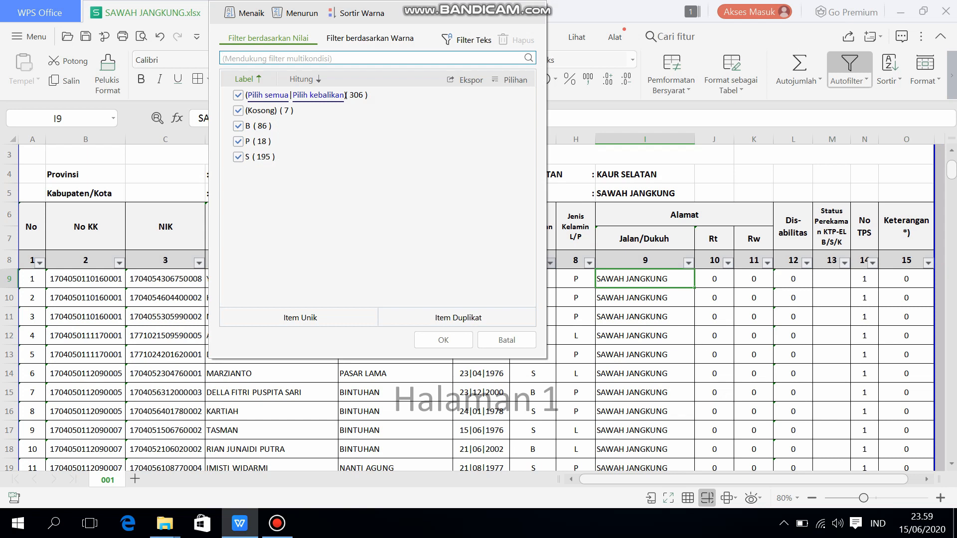
{"action": "left_click", "coordinate": [645, 297]}
{"action": "left_click", "coordinate": [646, 298]}
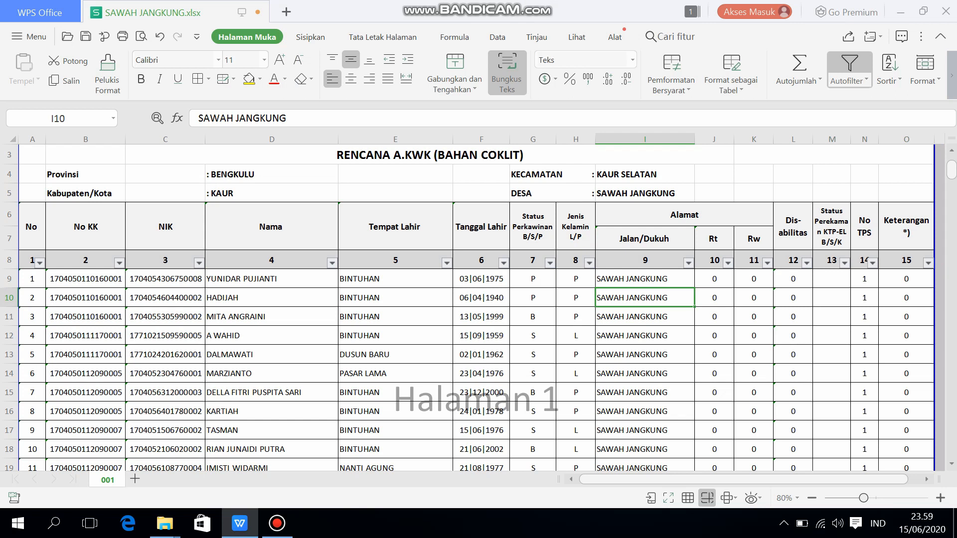
Filter the Jenis Kelamin column to show only P, excluding the blank and L entries
{"action": "left_click", "coordinate": [590, 263]}
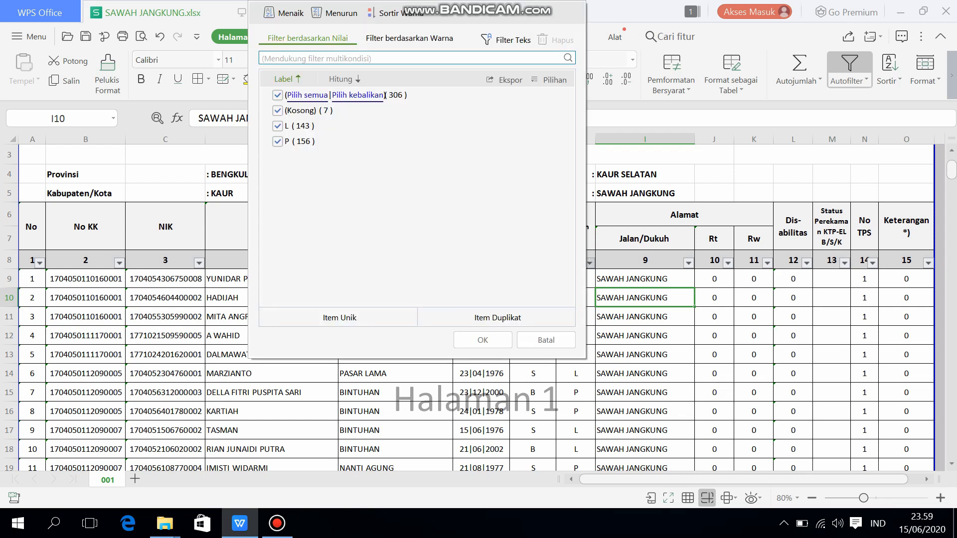
{"action": "left_click", "coordinate": [277, 111]}
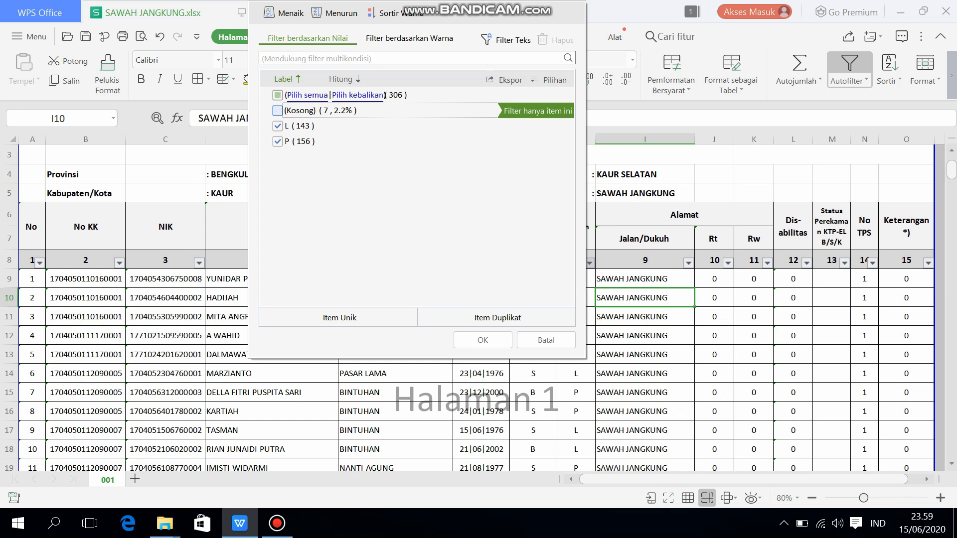
{"action": "left_click", "coordinate": [277, 126]}
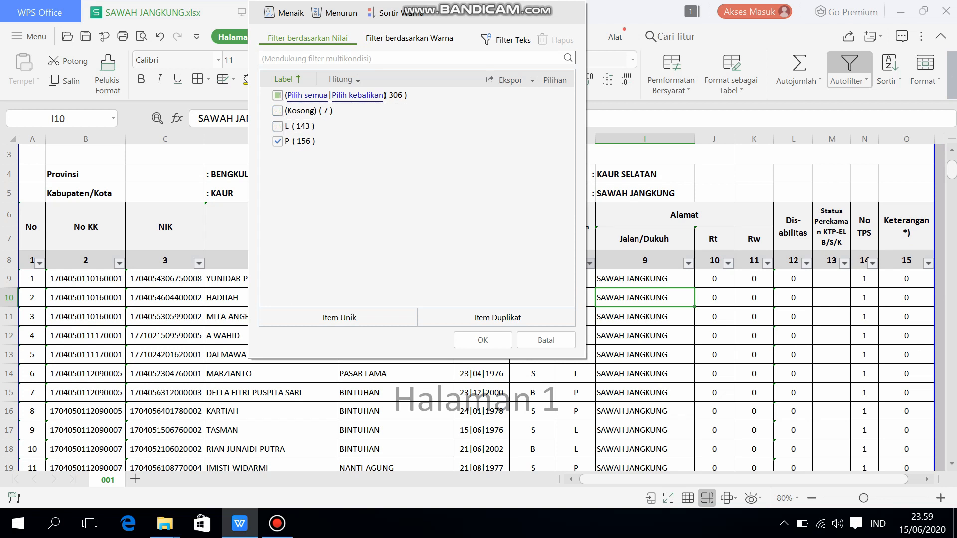
{"action": "left_click", "coordinate": [483, 340]}
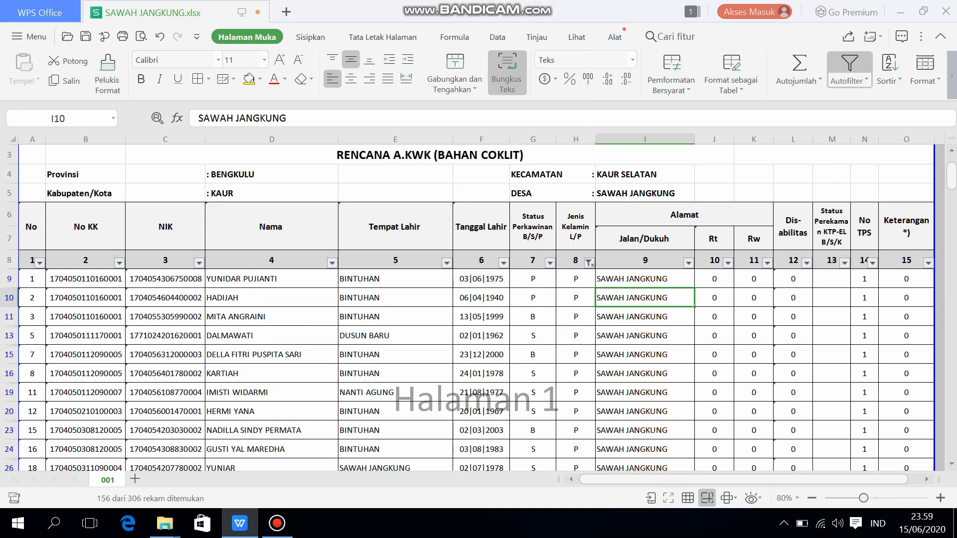
Select all filtered P entries in column H from H9 to the end of the list to check their count
{"action": "left_click", "coordinate": [576, 279]}
{"action": "left_click_drag", "start_coordinate": [576, 279], "coordinate": [576, 466]}
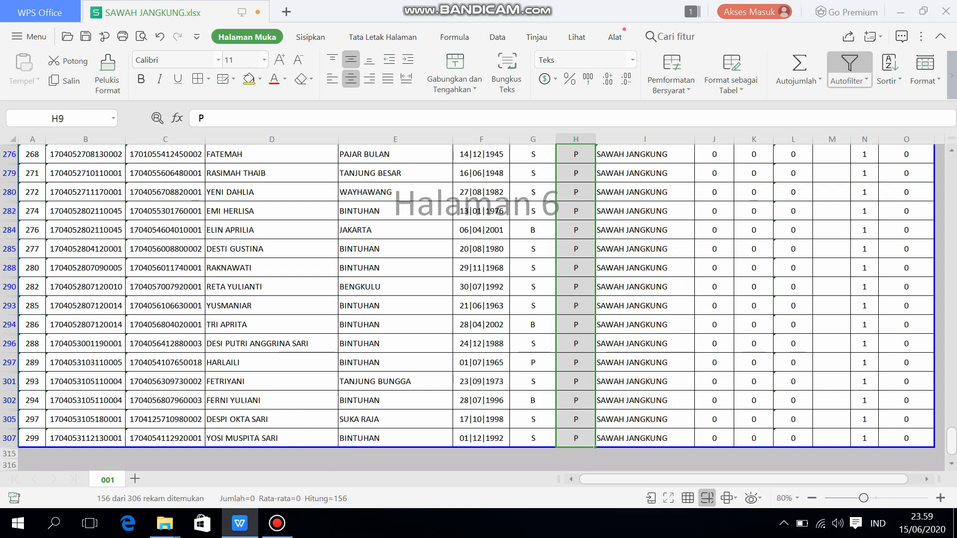
{"action": "left_click_drag", "start_coordinate": [952, 441], "coordinate": [952, 172]}
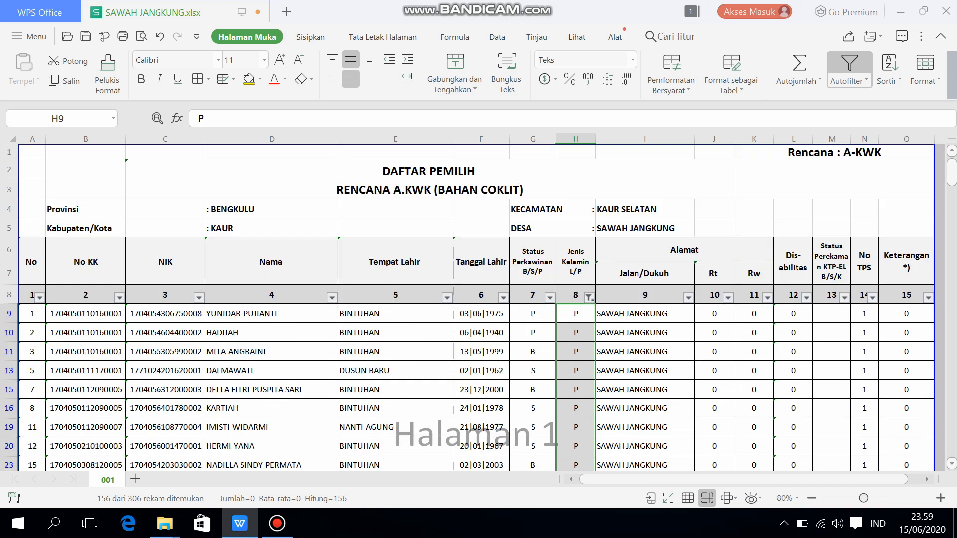
Change the Jenis Kelamin filter to show only L instead of P
{"action": "left_click", "coordinate": [589, 298]}
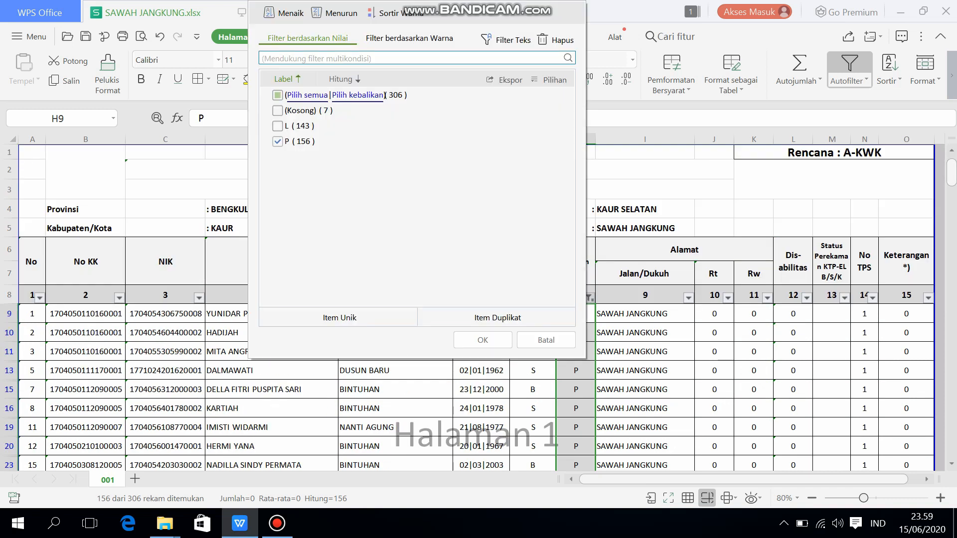
{"action": "left_click", "coordinate": [278, 141]}
{"action": "left_click", "coordinate": [277, 126]}
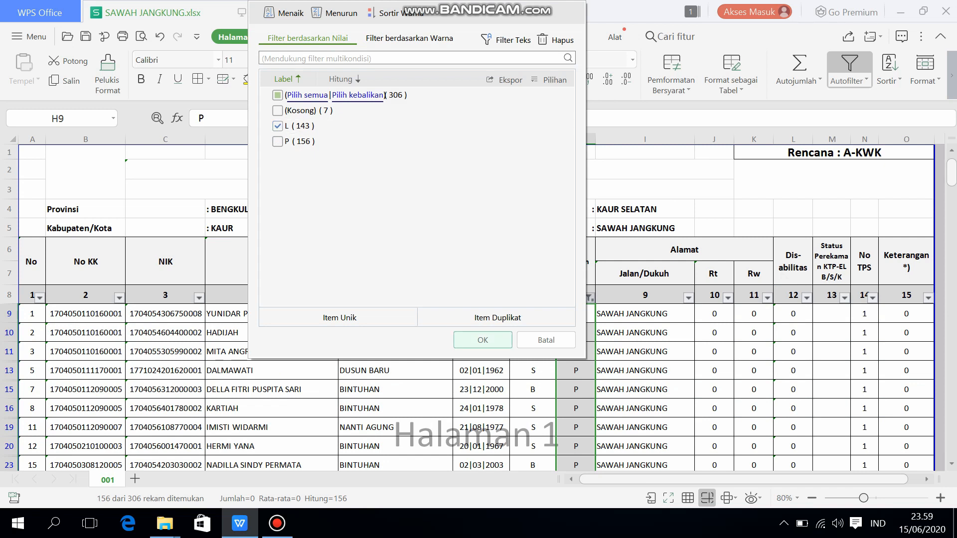
{"action": "left_click", "coordinate": [483, 340]}
Select all filtered L entries in column H from H12 to the end of the list to check their count
{"action": "left_click", "coordinate": [576, 314]}
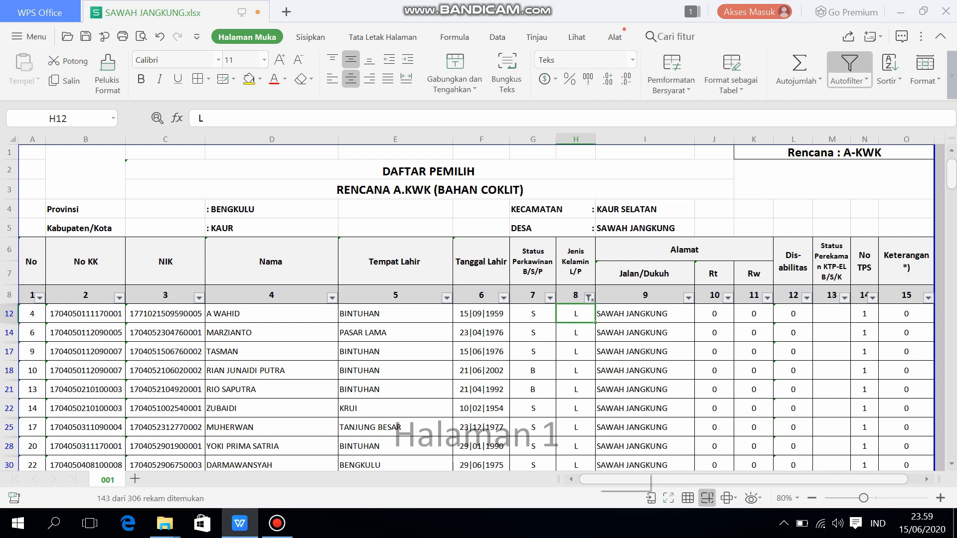
{"action": "key", "text": "ctrl+shift+Down"}
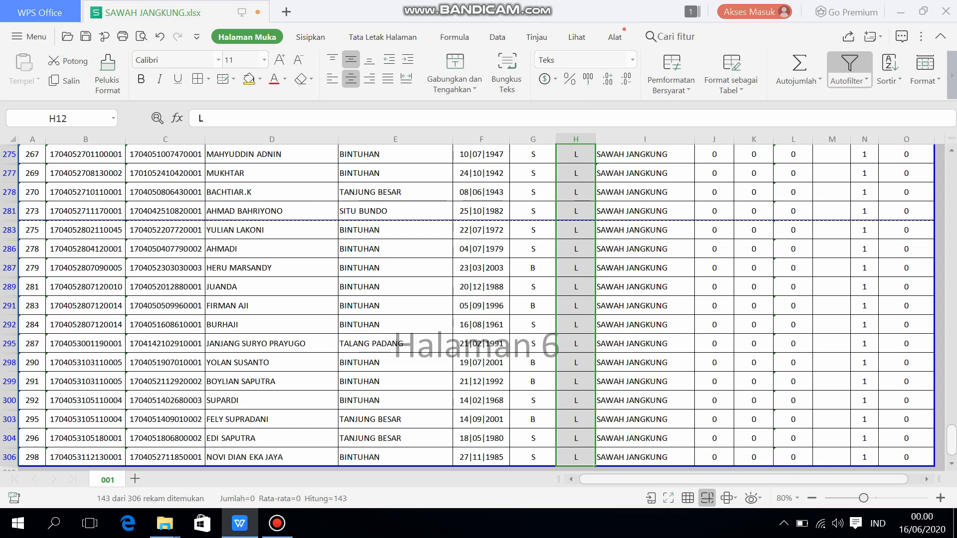
{"action": "left_click_drag", "start_coordinate": [952, 440], "coordinate": [952, 175]}
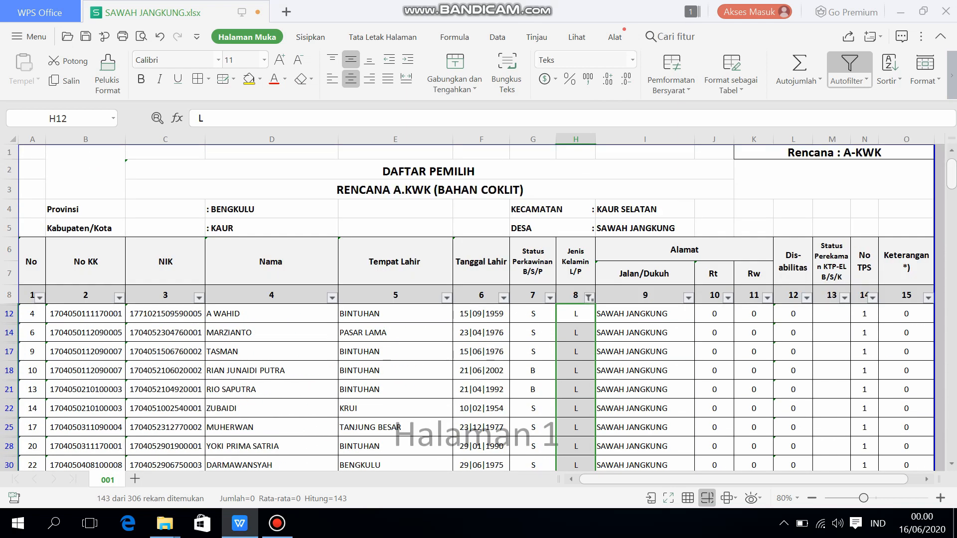
Include every value in the Jenis Kelamin filter again: blank, L and P
{"action": "left_click", "coordinate": [590, 298]}
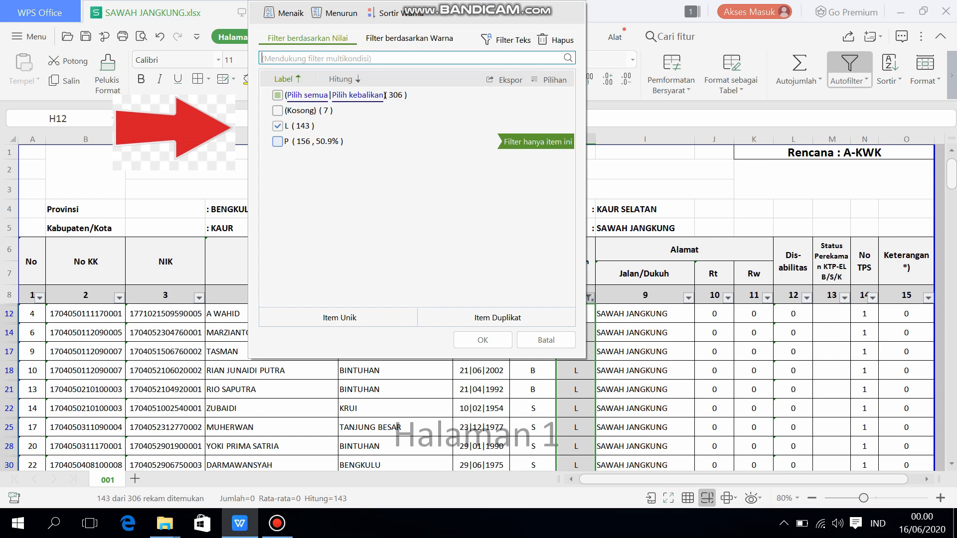
{"action": "left_click", "coordinate": [278, 142]}
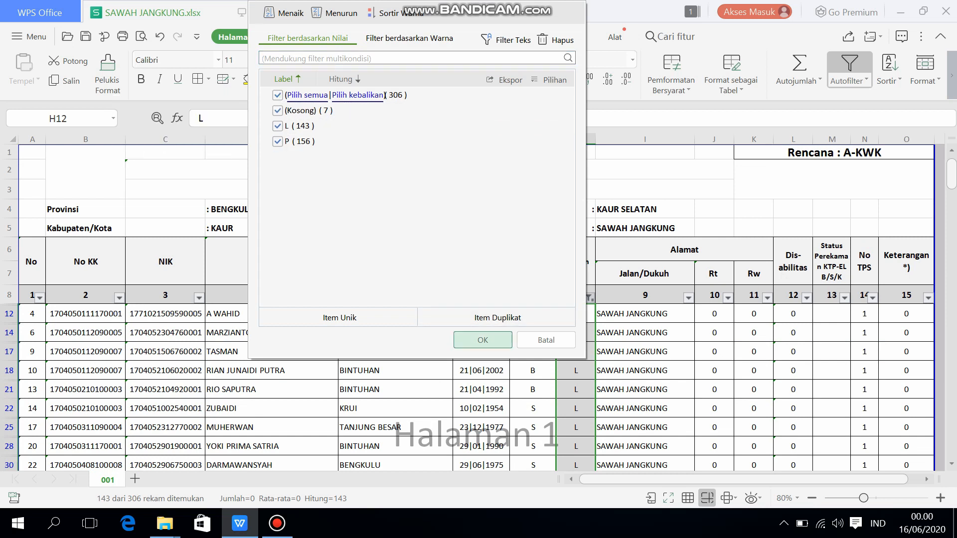
{"action": "left_click", "coordinate": [483, 340]}
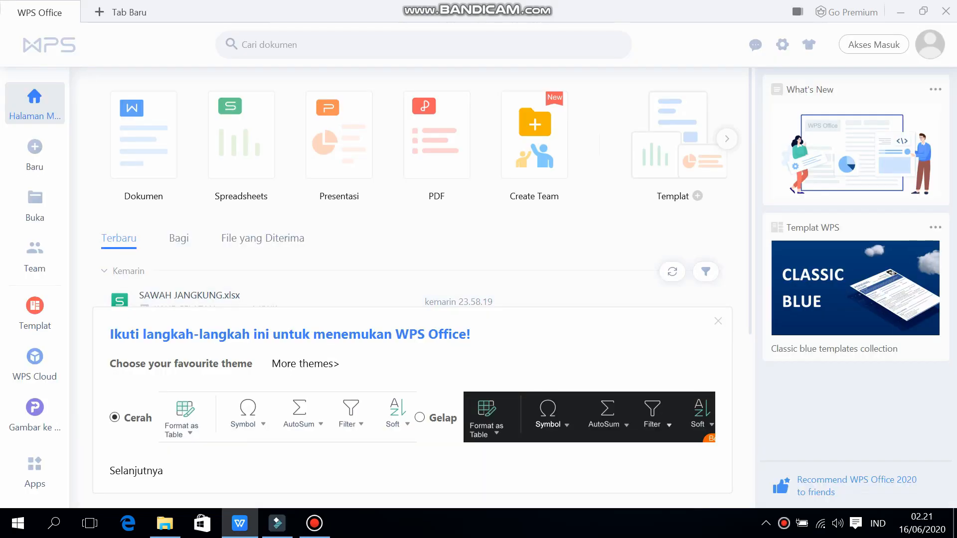
Switch to File Explorer and open the KAUR SELATAN rencana A.KWK folder inside youtuber on Local Disk (E:)
{"action": "left_click", "coordinate": [165, 524]}
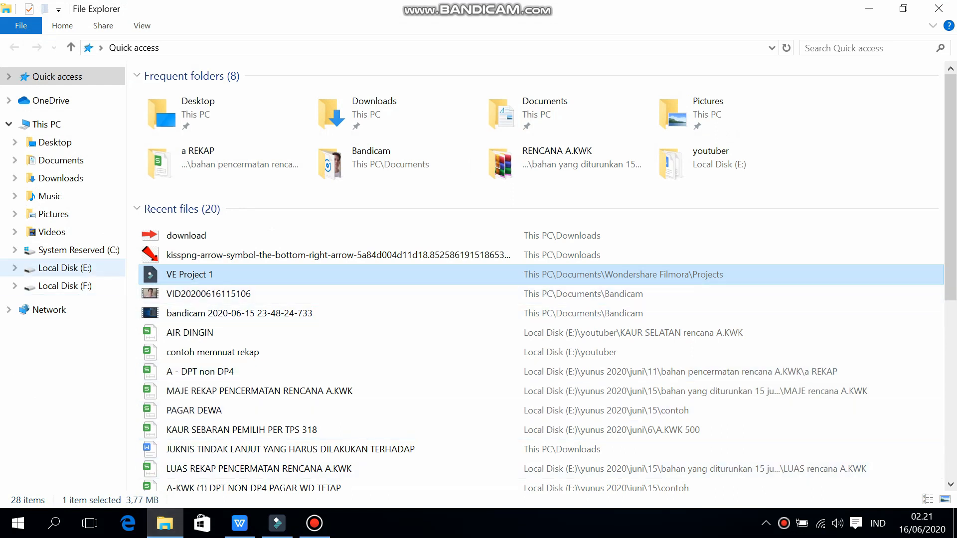
{"action": "left_click", "coordinate": [65, 268]}
{"action": "double_click", "coordinate": [172, 220]}
{"action": "double_click", "coordinate": [200, 95]}
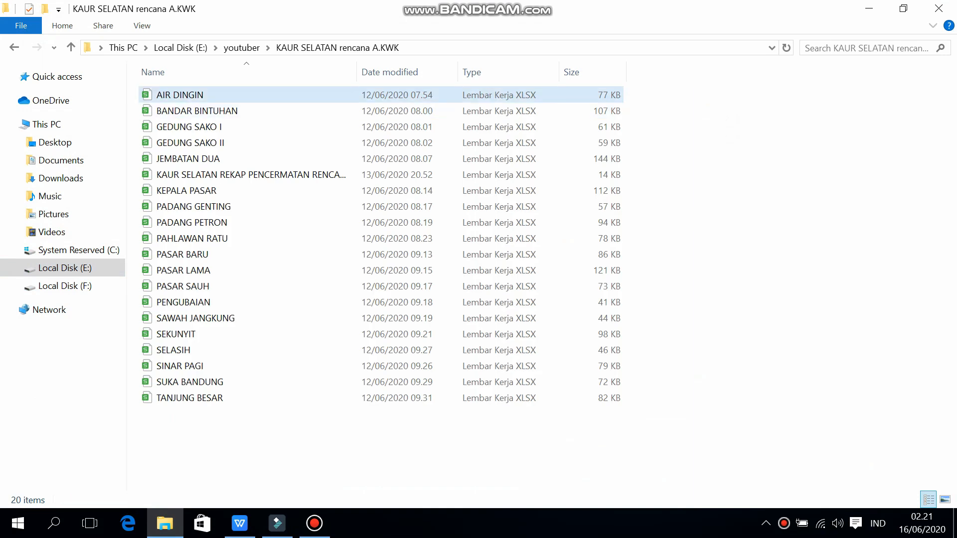
Open the seven workbooks from AIR DINGIN through KEPALA PASAR together
{"action": "left_click", "coordinate": [199, 95]}
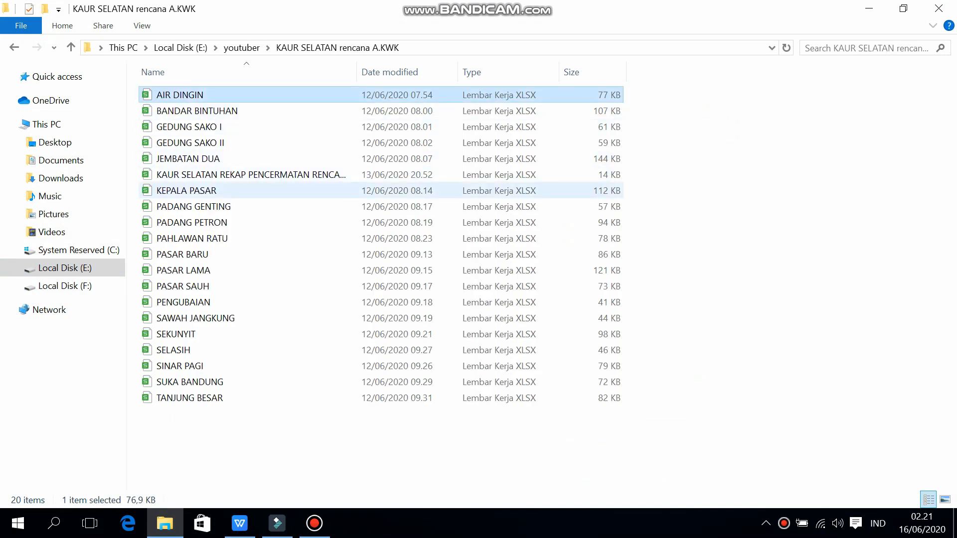
{"action": "left_click", "coordinate": [199, 190], "text": "shift"}
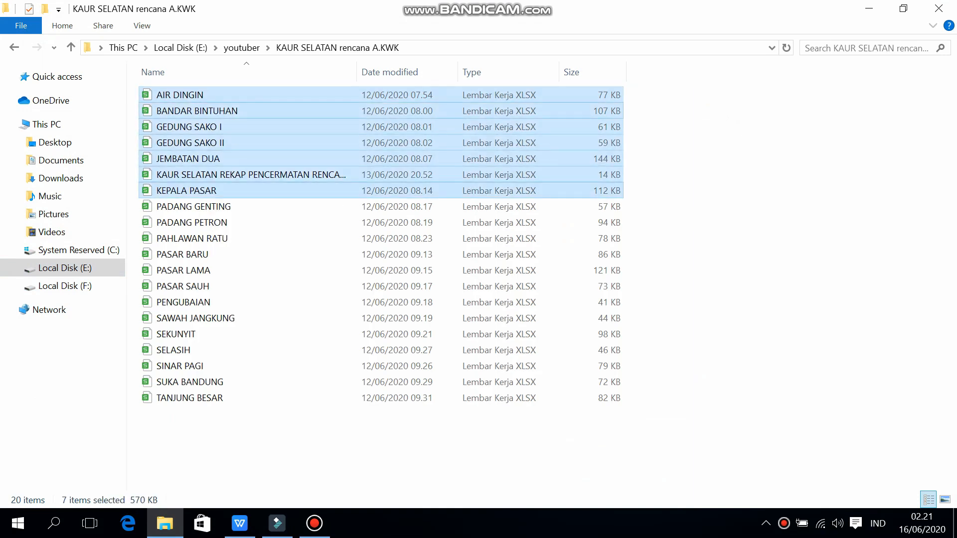
{"action": "right_click", "coordinate": [255, 147]}
{"action": "key", "text": "Return"}
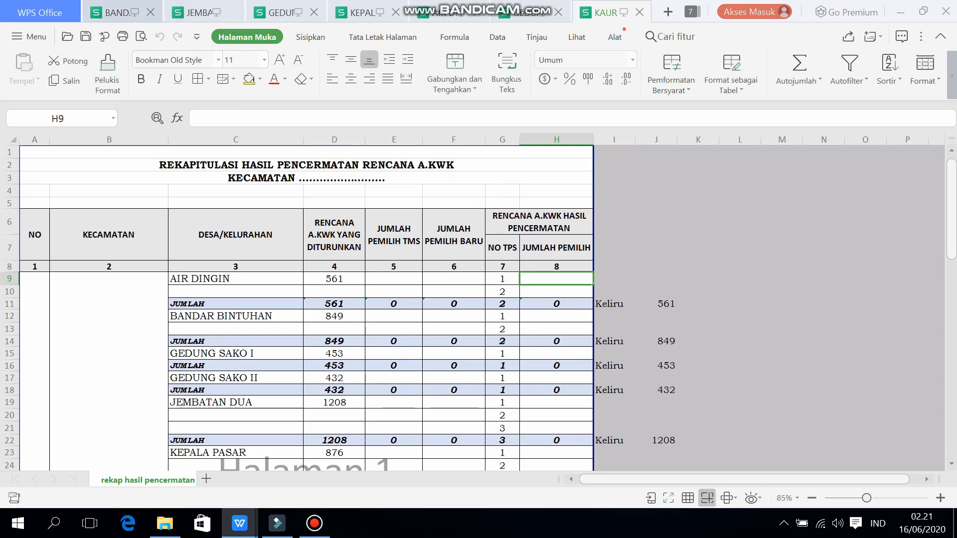
View the open BANDAR BINTUHAN, JEMBATAN DUA, GEDUNG SAKO I, KEPALA PASAR, AIR DINGIN and GEDUNG SAKO II workbooks in turn
{"action": "left_click", "coordinate": [118, 13]}
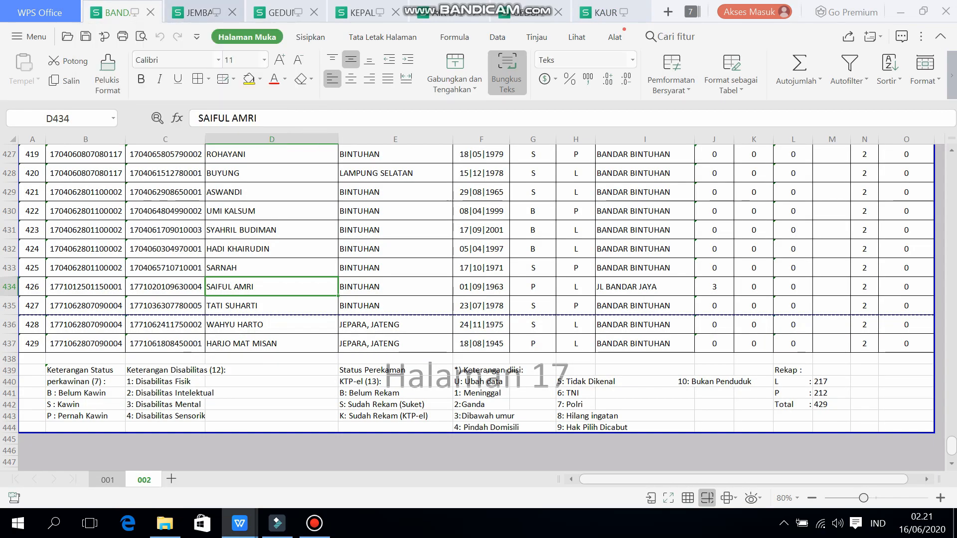
{"action": "left_click", "coordinate": [200, 13]}
{"action": "left_click", "coordinate": [280, 13]}
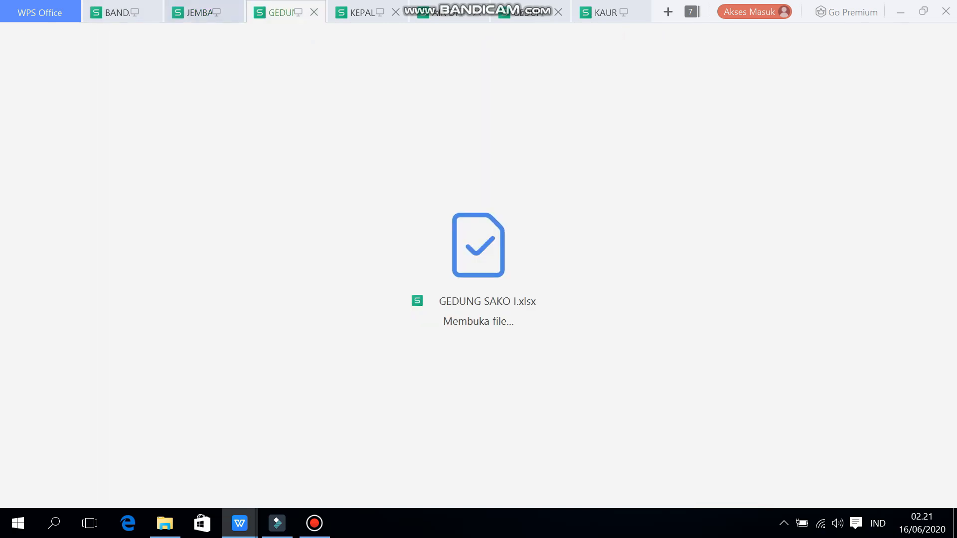
{"action": "left_click", "coordinate": [359, 12]}
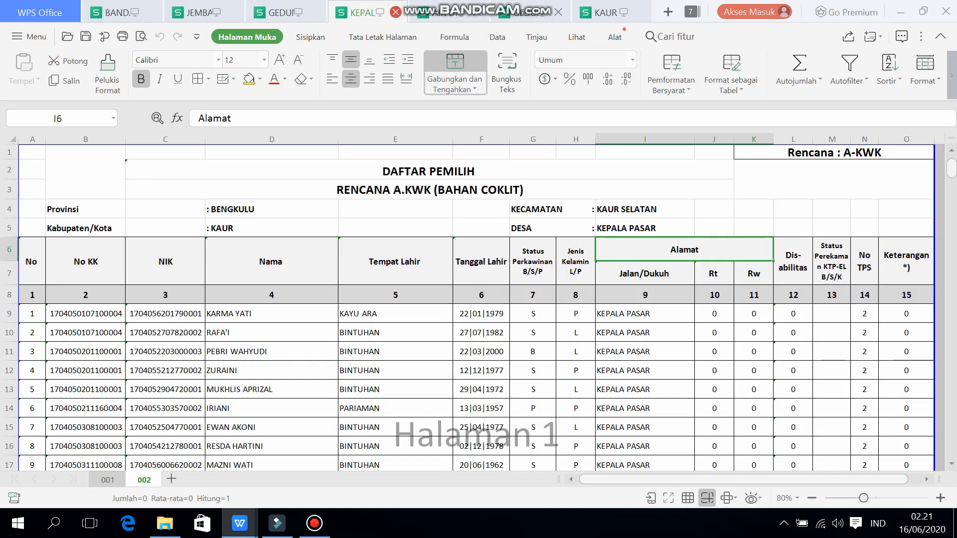
{"action": "left_click", "coordinate": [439, 13]}
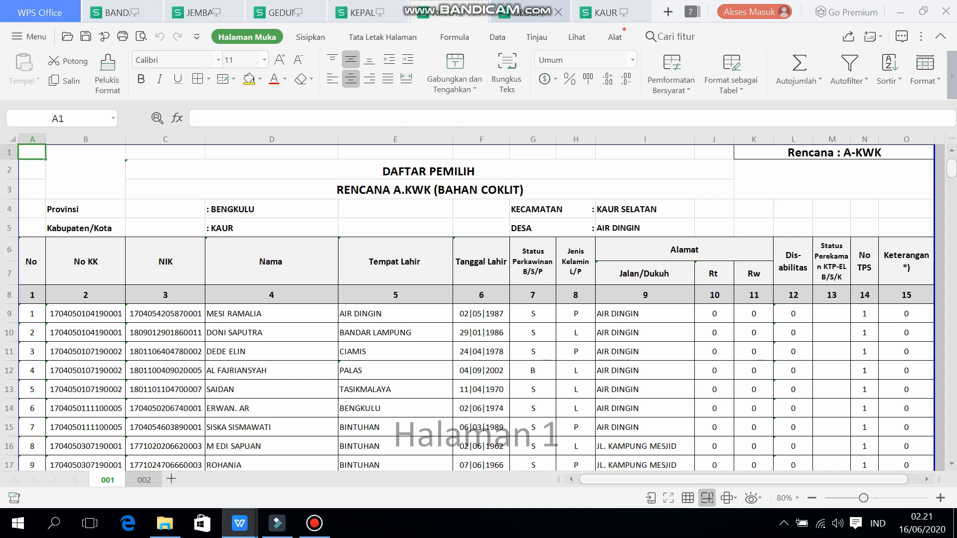
{"action": "left_click", "coordinate": [529, 12]}
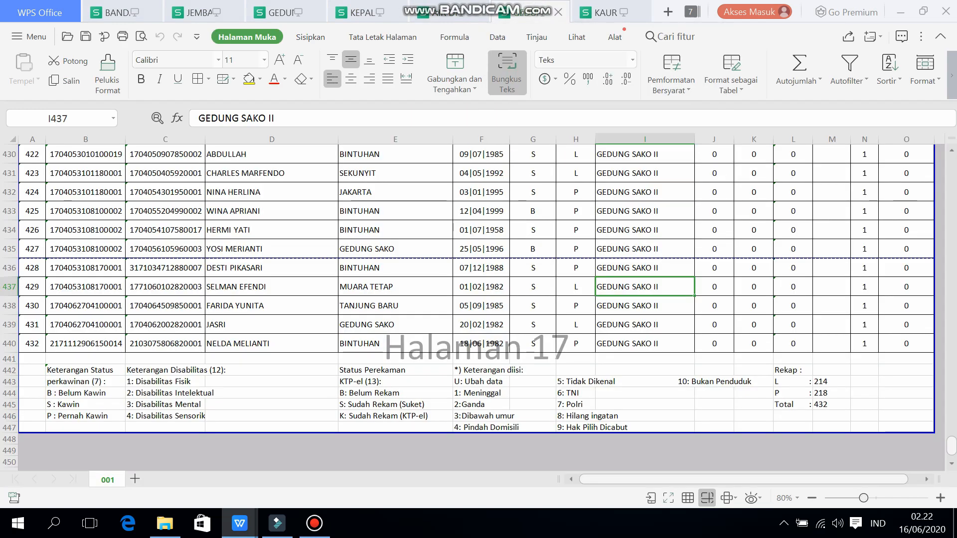
Preview all open workbook windows and revisit the JEMBATAN DUA, GEDUNG SAKO I and KEPALA PASAR workbooks
{"action": "mouse_move", "coordinate": [240, 523]}
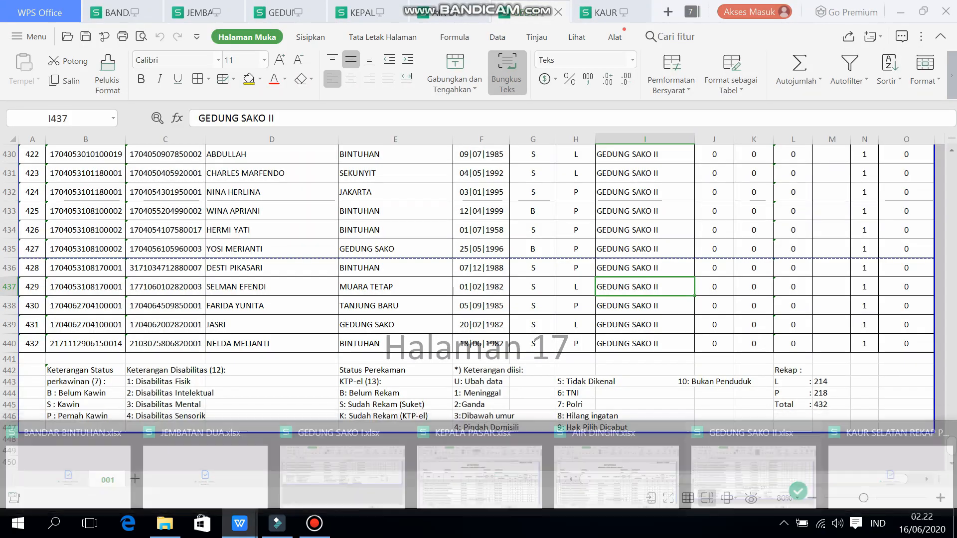
{"action": "left_click", "coordinate": [272, 268]}
{"action": "left_click", "coordinate": [200, 13]}
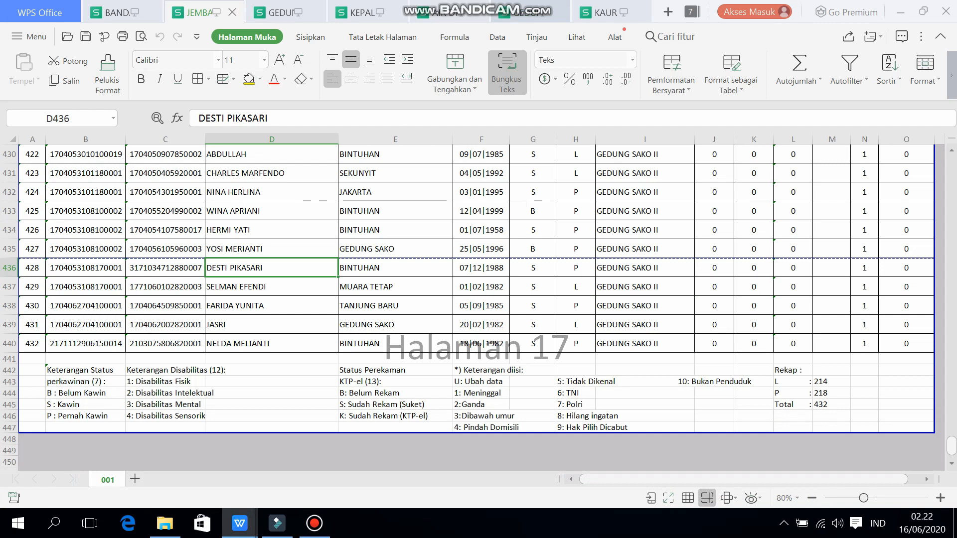
{"action": "left_click", "coordinate": [273, 12]}
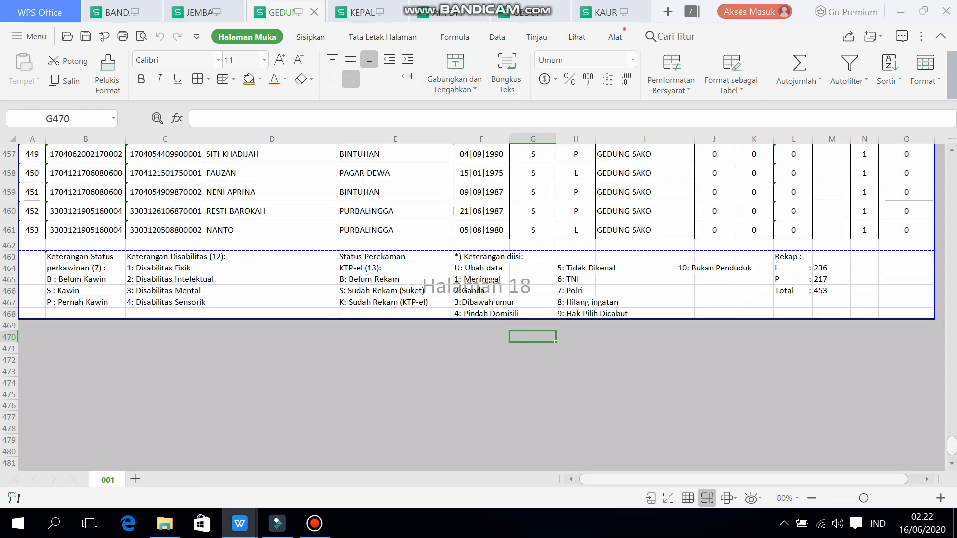
{"action": "left_click", "coordinate": [357, 12]}
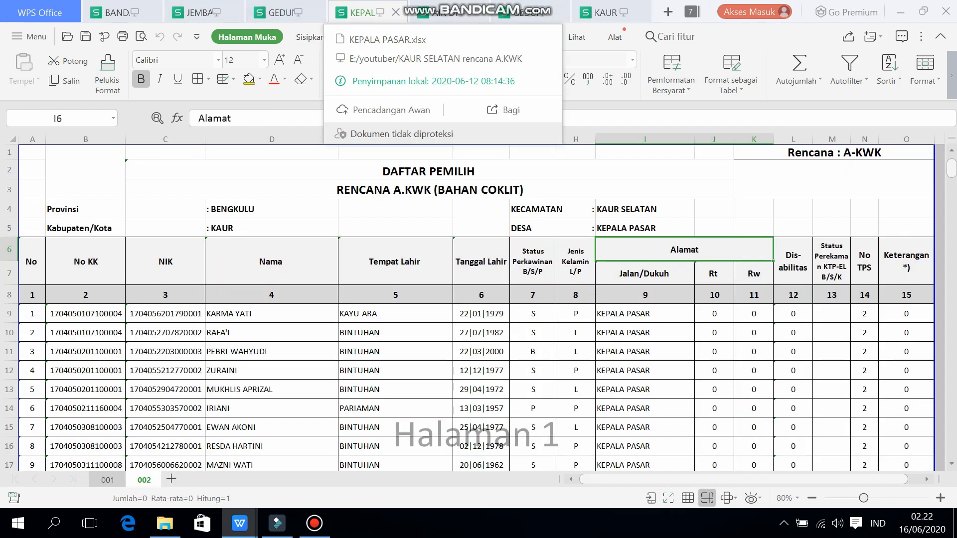